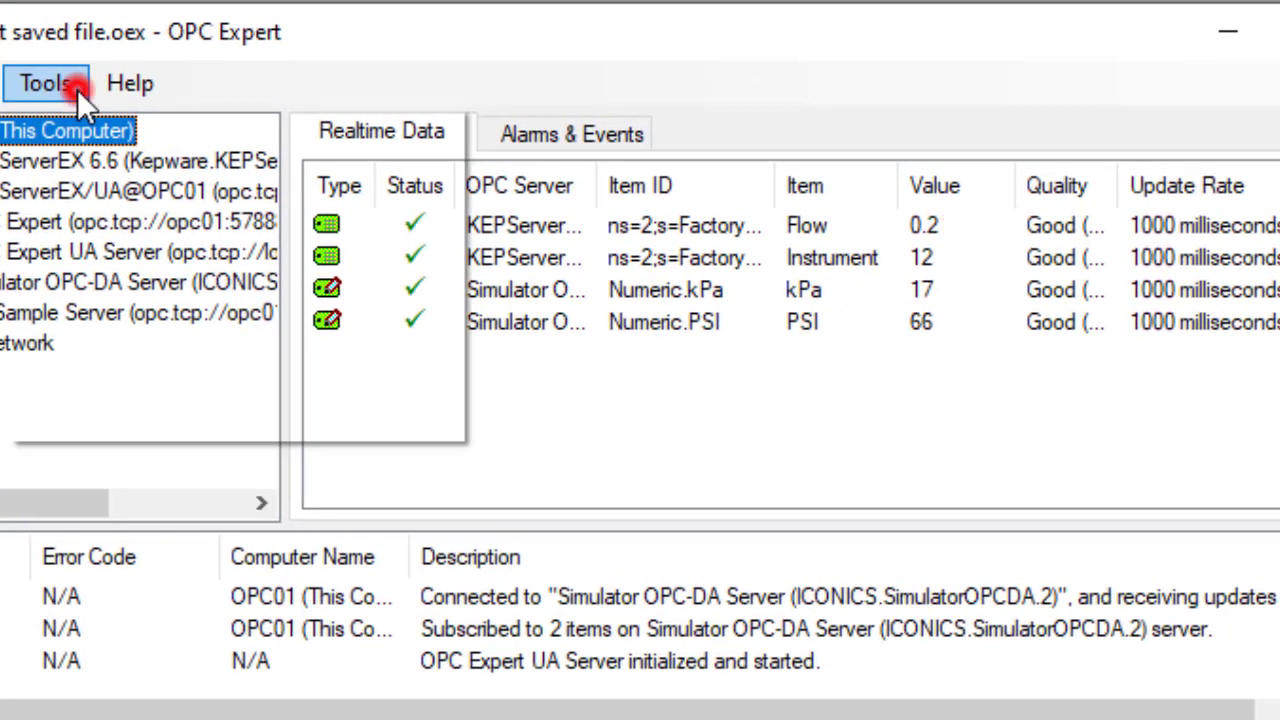
Step: Open the program options from the tools list and close them, keeping the settings
left_click(80, 95)
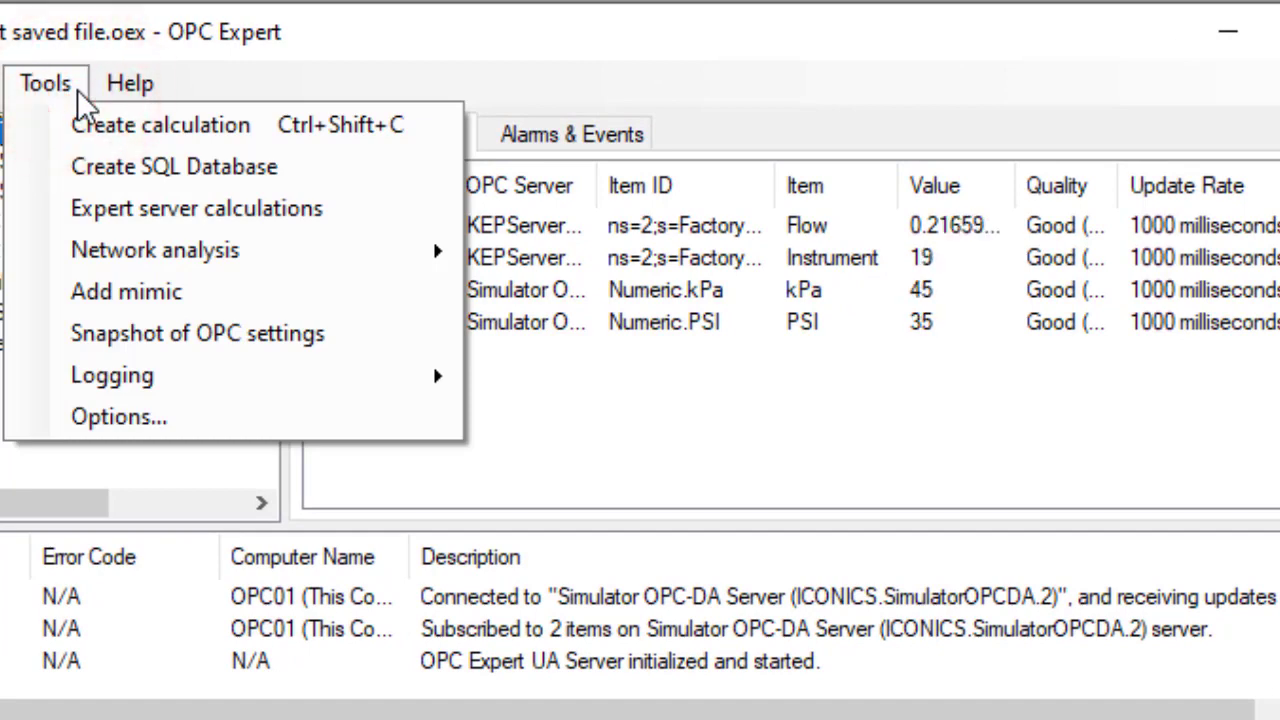
left_click(186, 431)
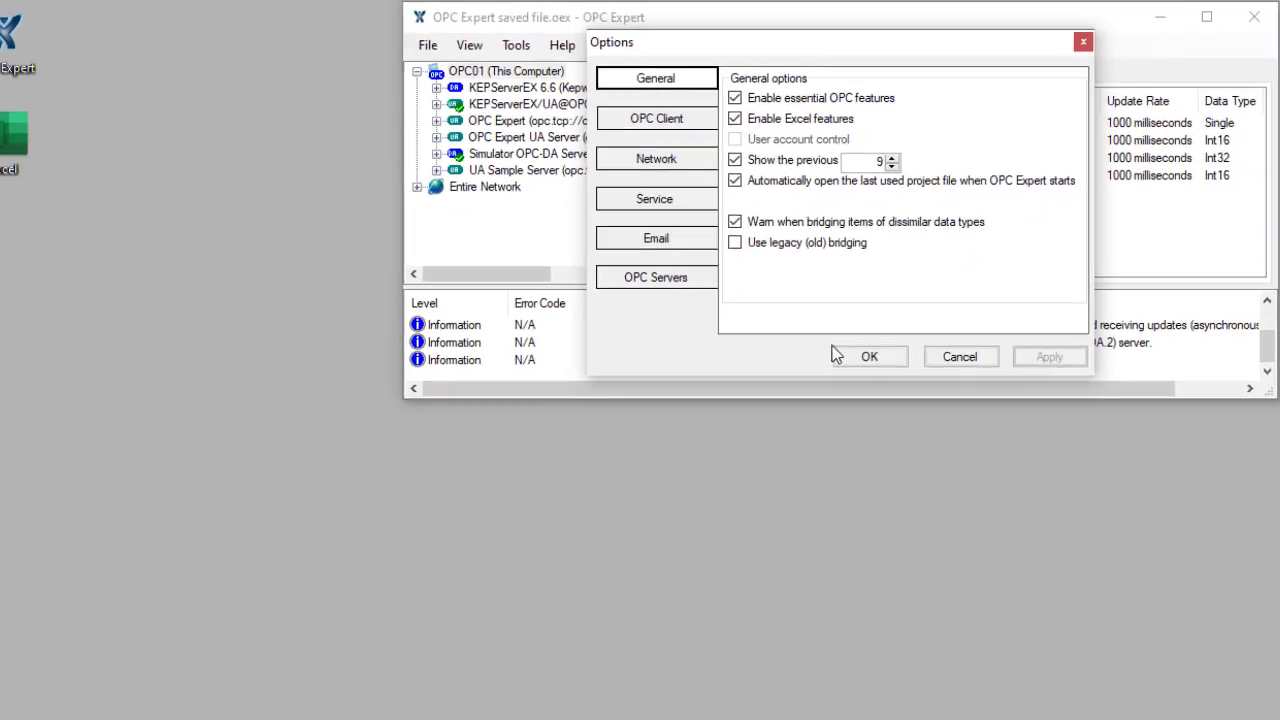
left_click(845, 356)
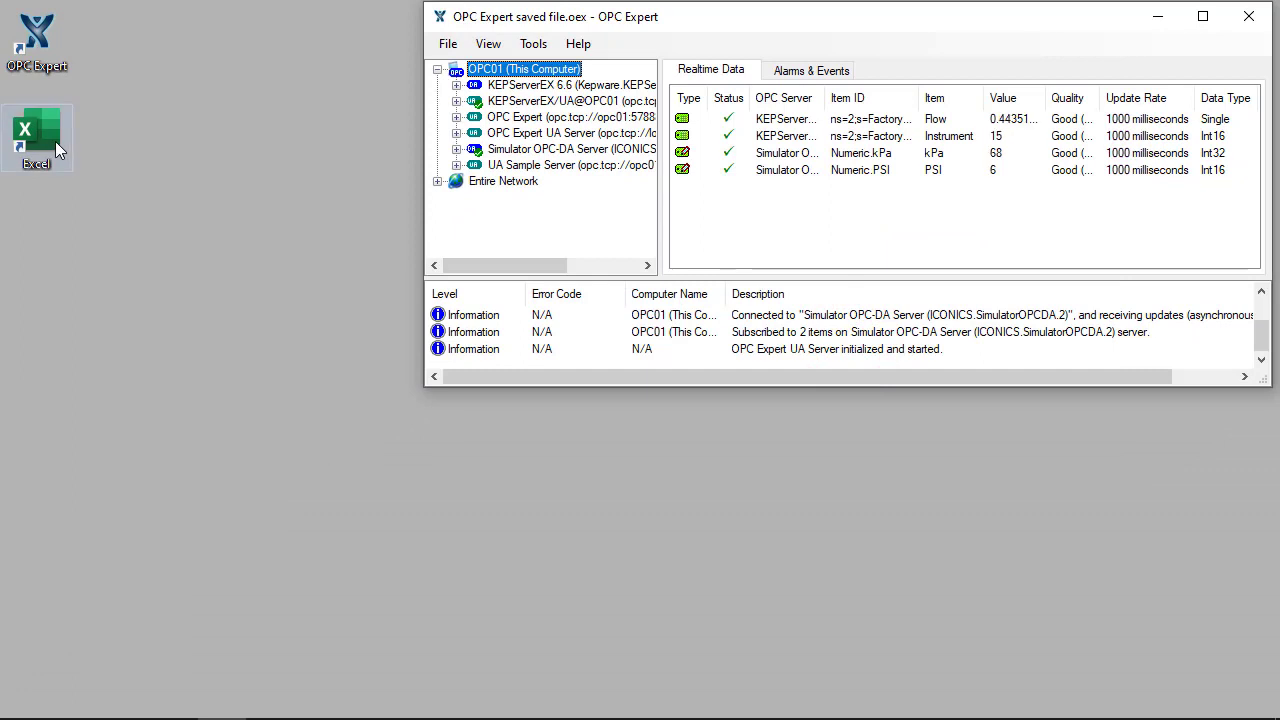
Step: Start a blank Excel workbook and drop a live RTD link to Factory.OPCTI.Flow into F1
double_click(55, 141)
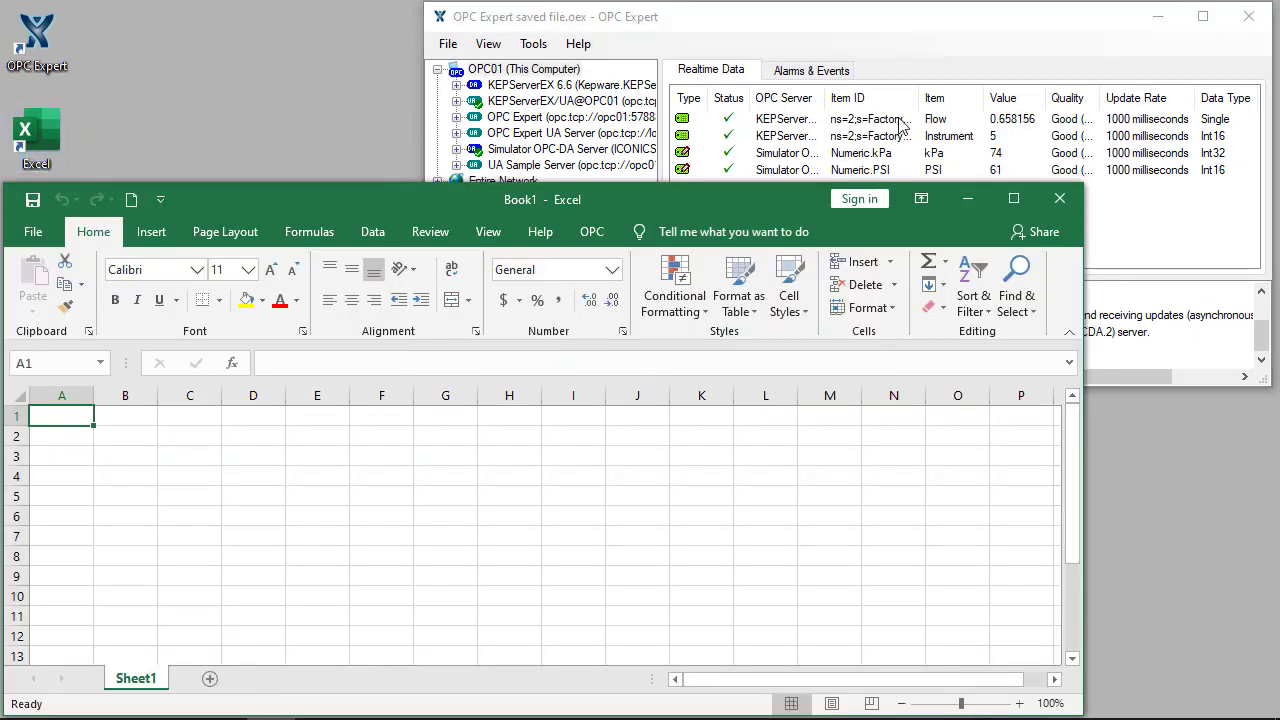
left_click(968, 121)
left_click(845, 197)
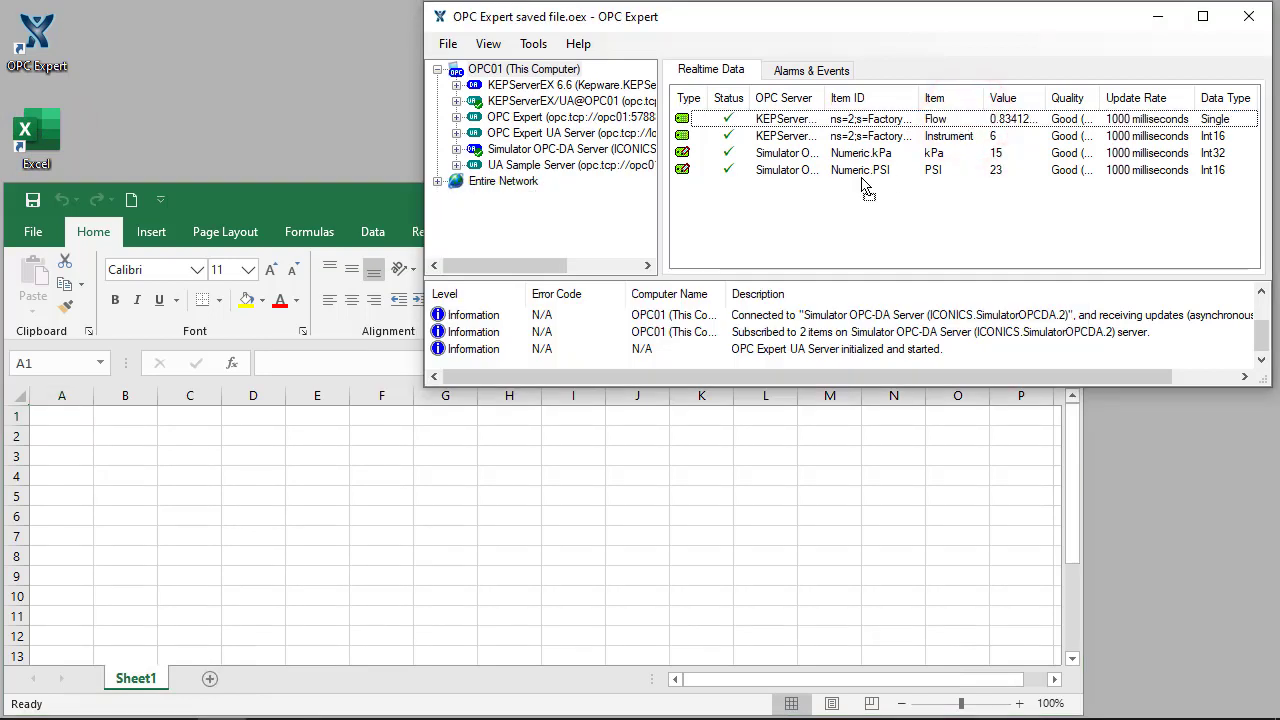
left_click_drag(544, 338, 397, 412)
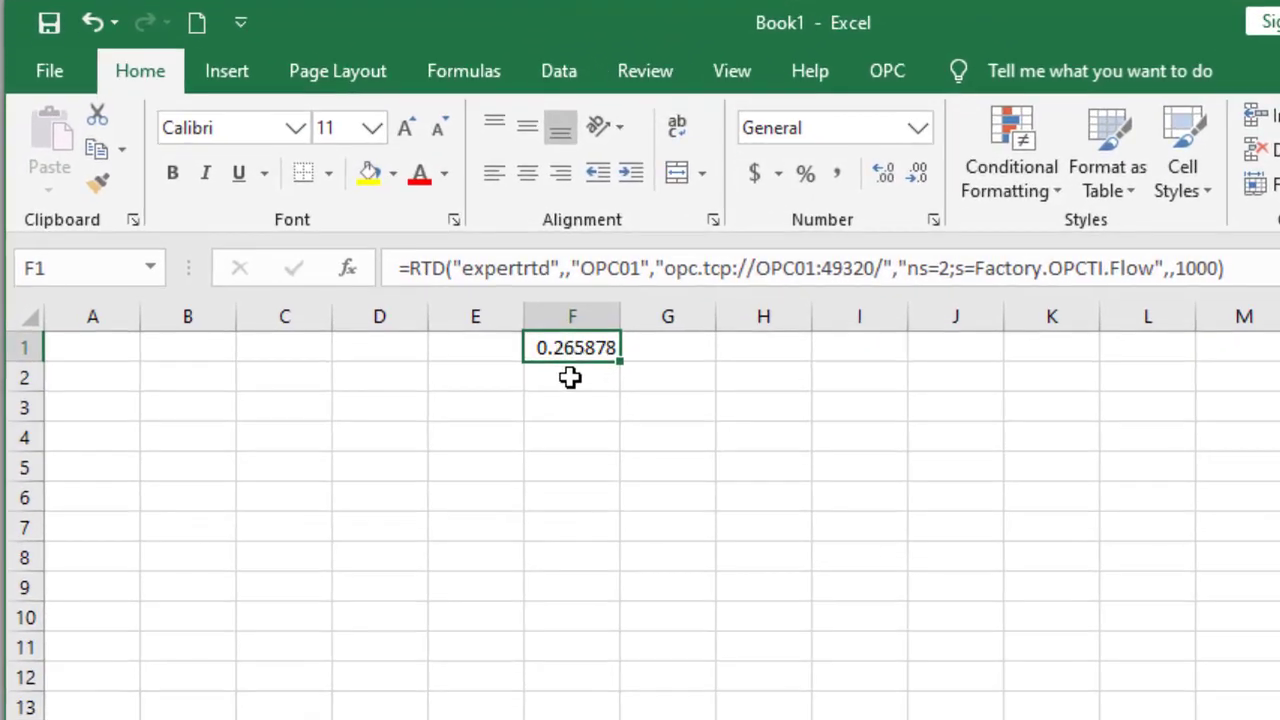
Step: Copy the Flow RTD formula from F1 into F2
key("ctrl+c")
left_click(570, 377)
key("ctrl+v")
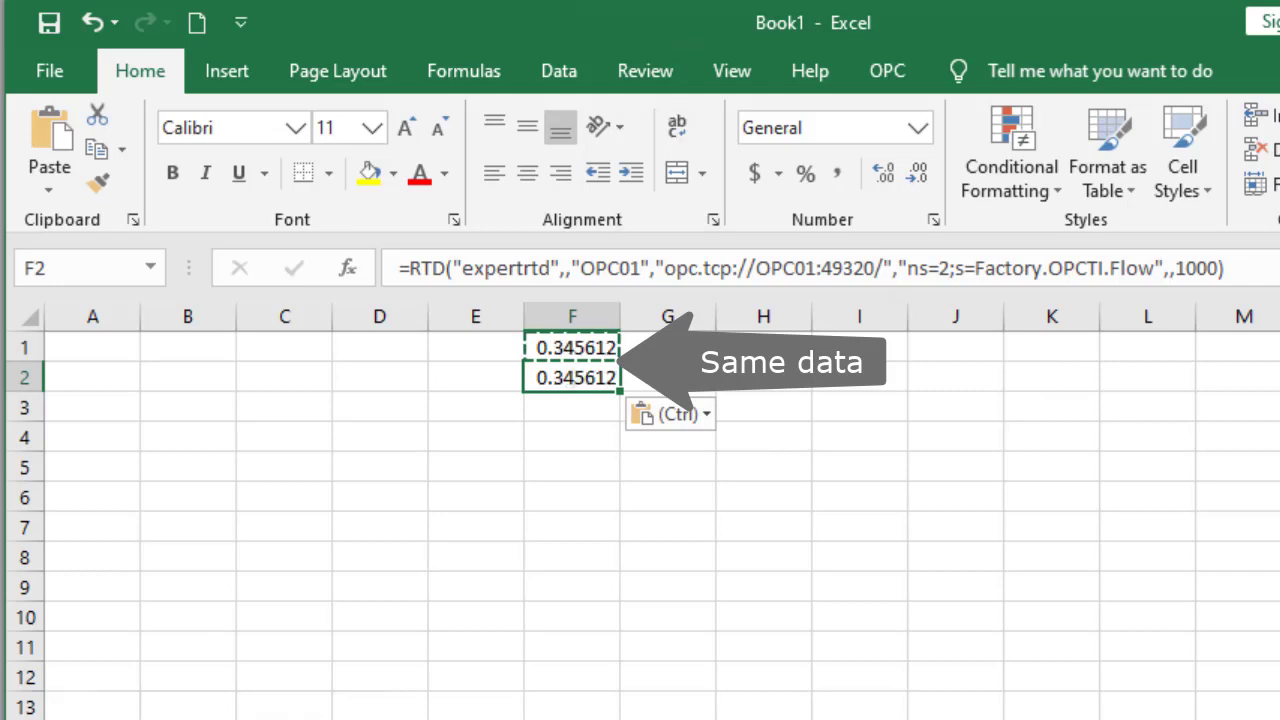
key("Escape")
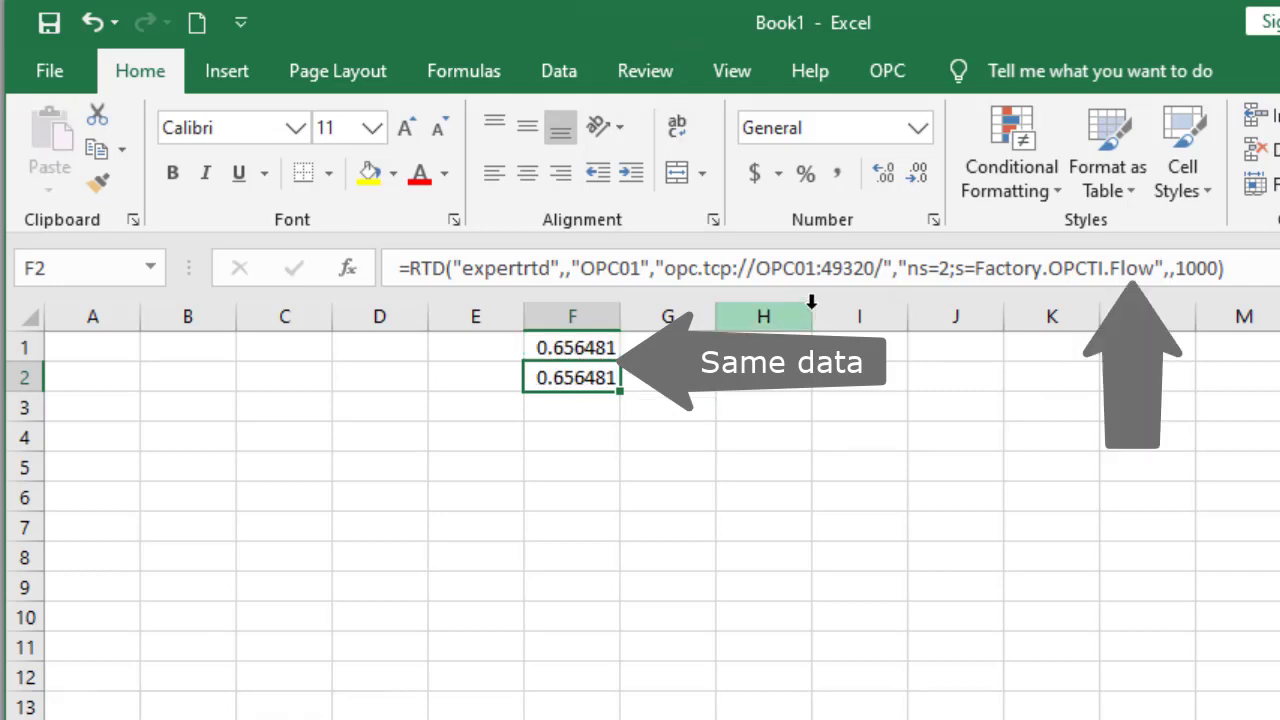
Step: Enter the item ID ns=2;s=Factory.OPCTI.Instrument in C2, reusing the ID from F2's formula
left_click_drag(908, 268, 1140, 268)
key("ctrl+c")
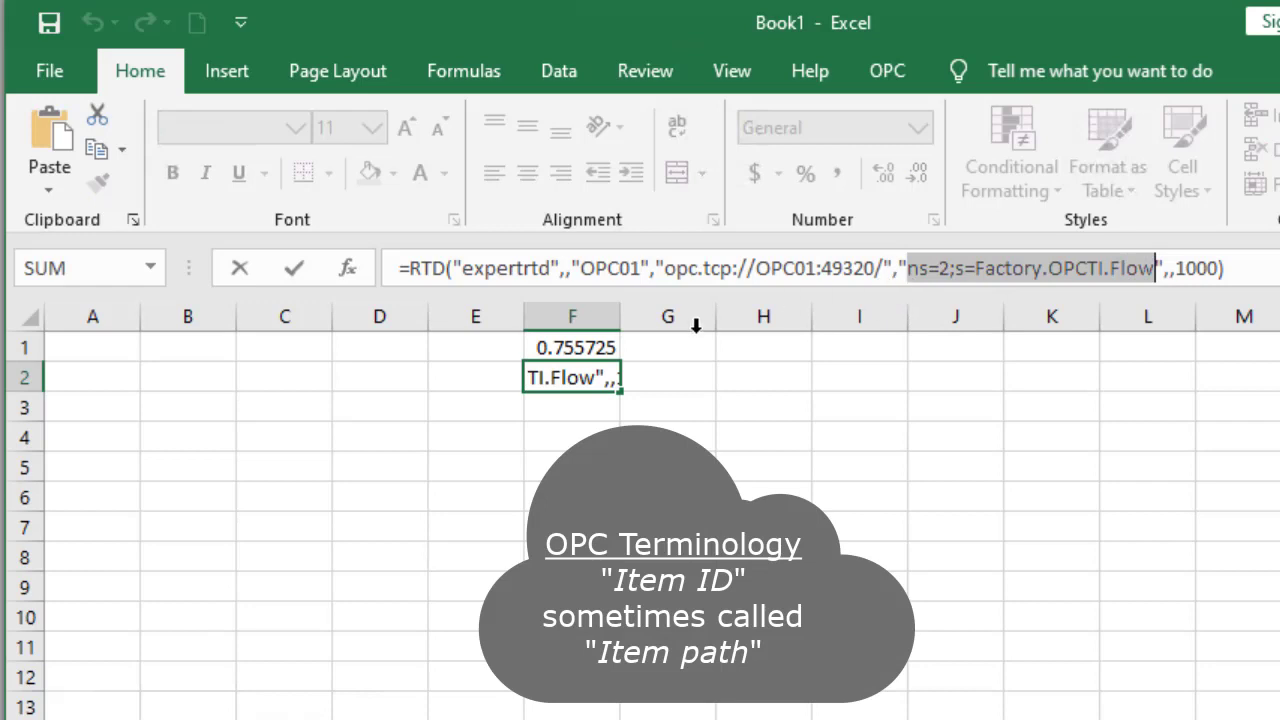
left_click(300, 374)
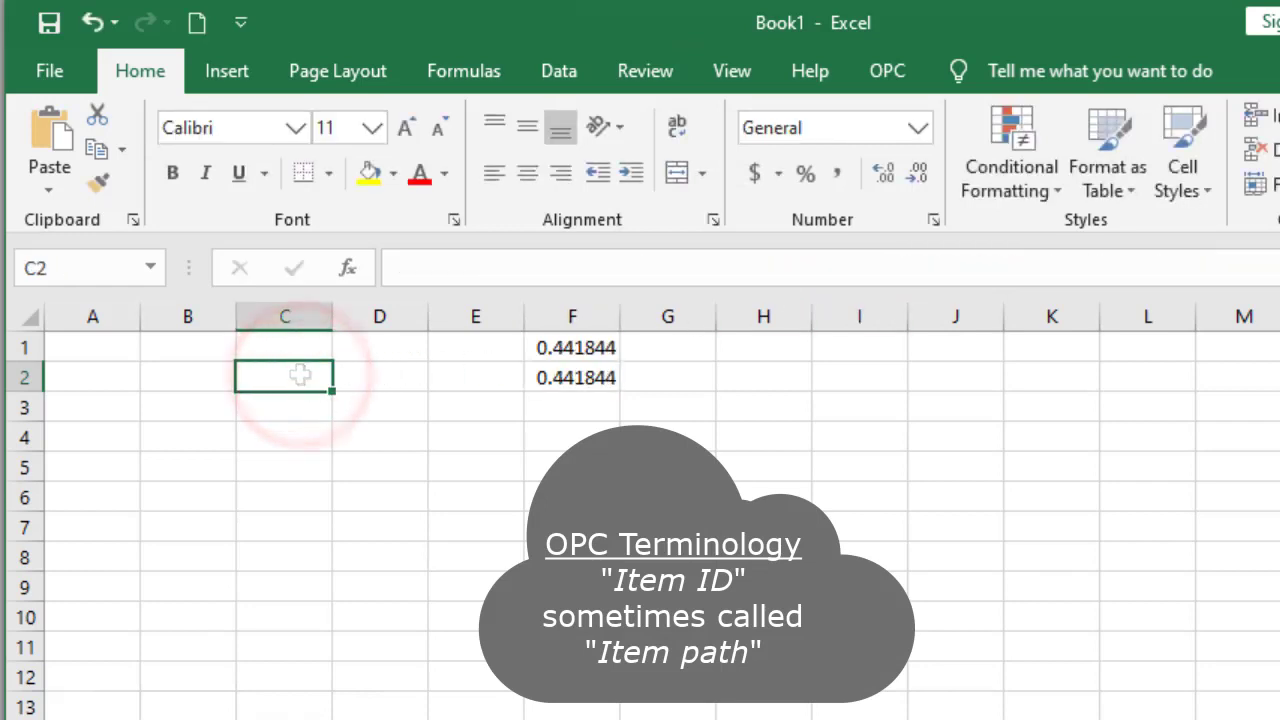
key("ctrl+v")
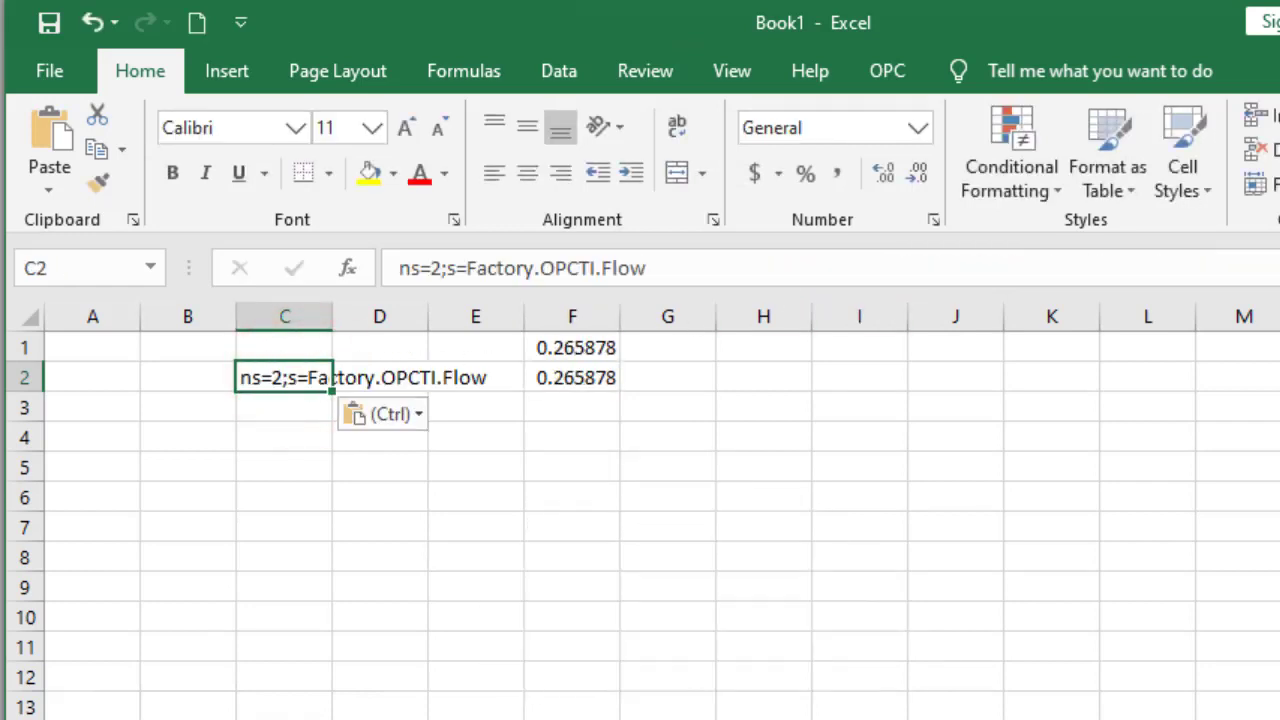
key("F2")
key("BackSpace")
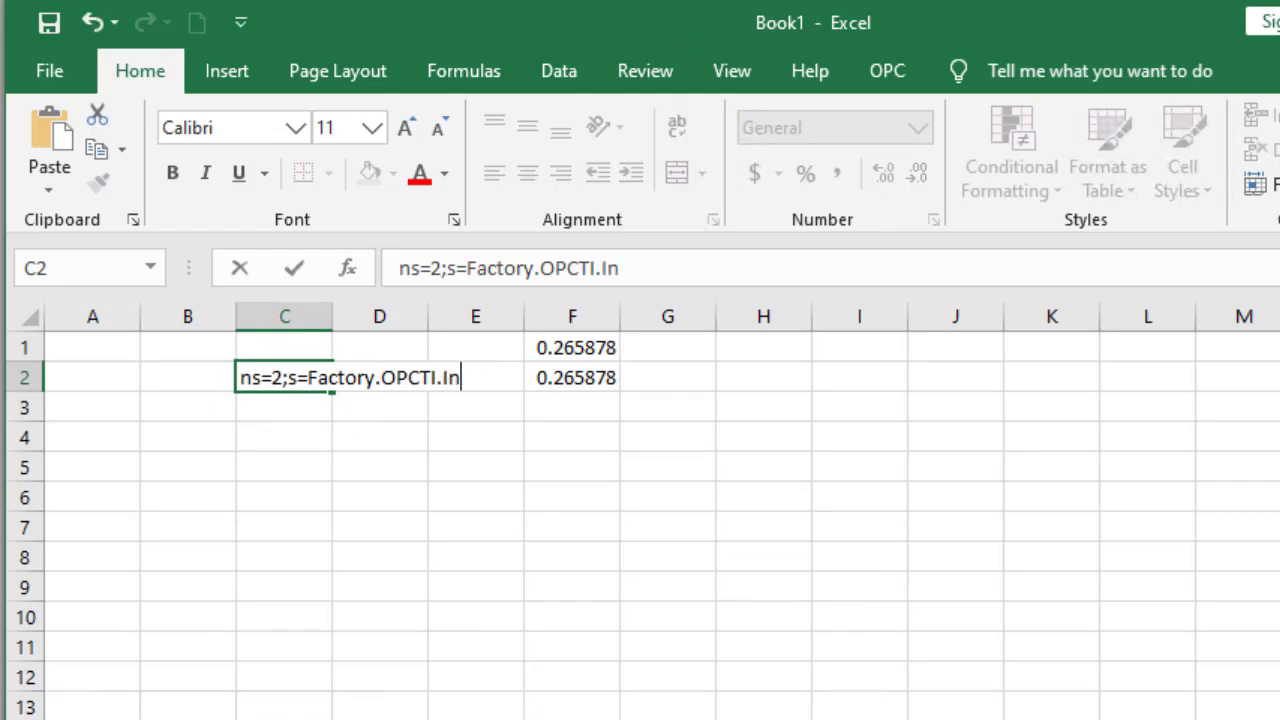
type("Instrument")
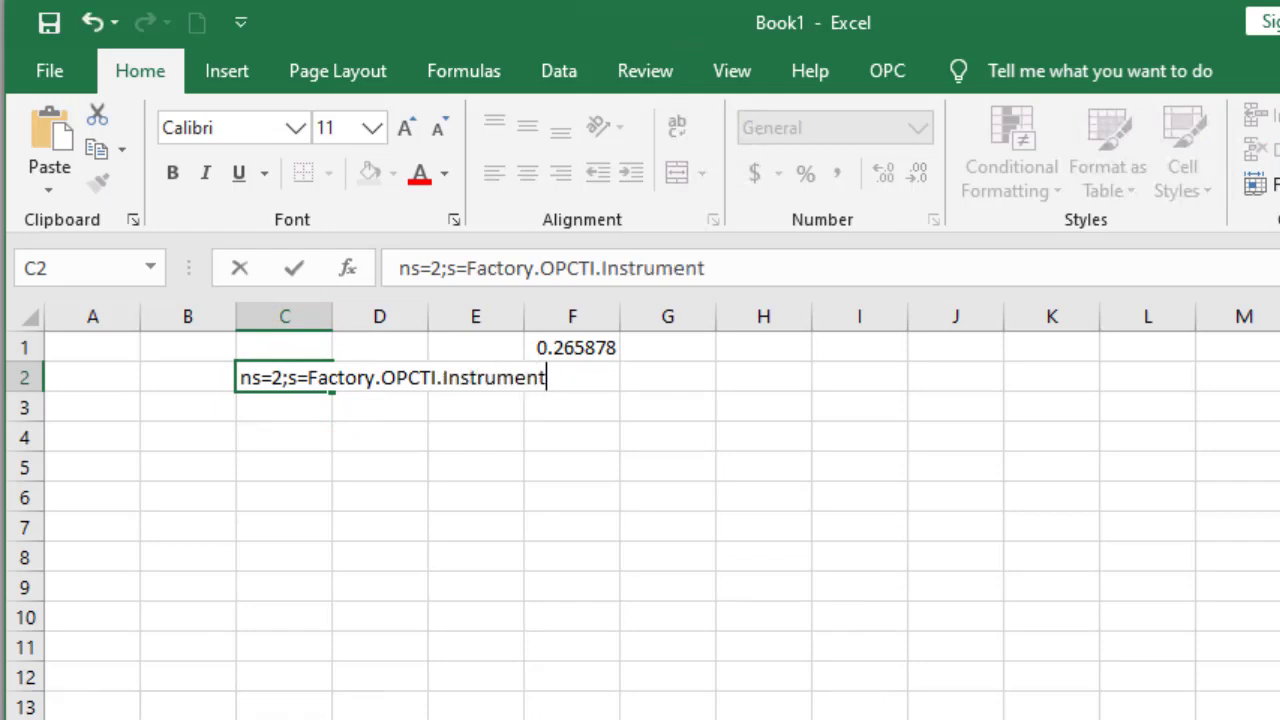
key("ctrl+Return")
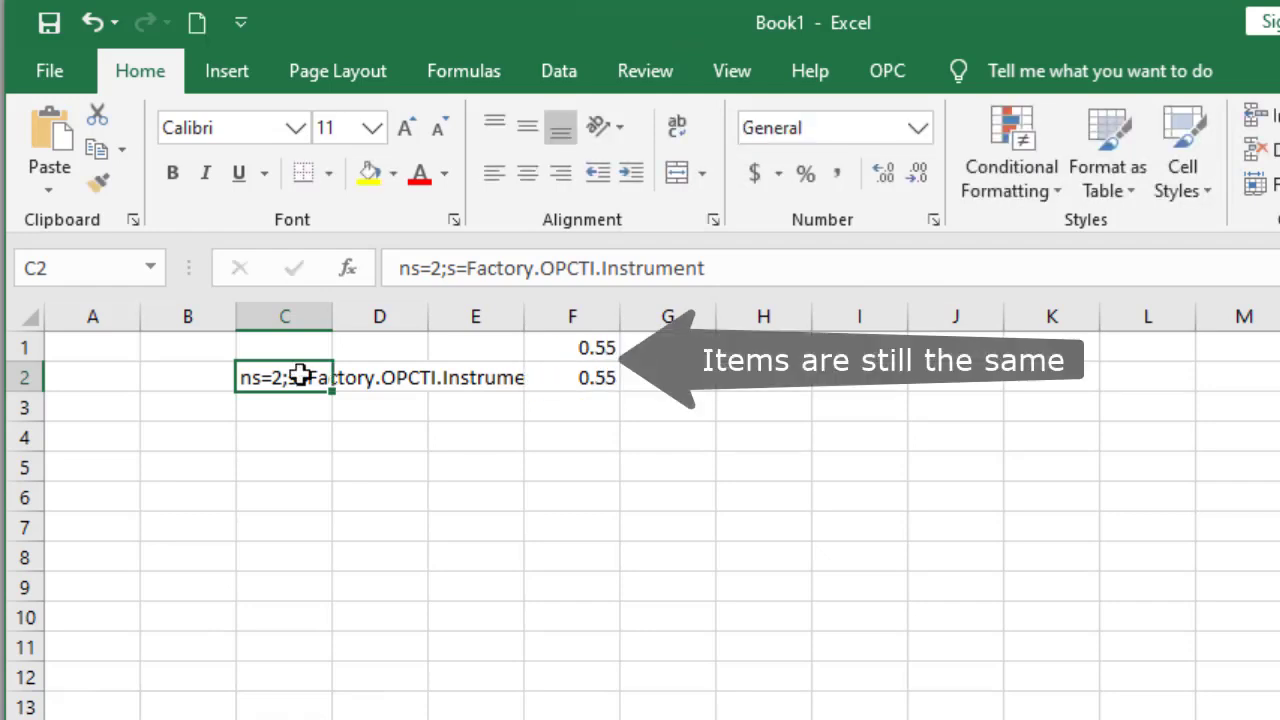
Step: Widen column C, make F2's RTD formula use C2 as its item ID, and copy C2:F2
double_click(333, 317)
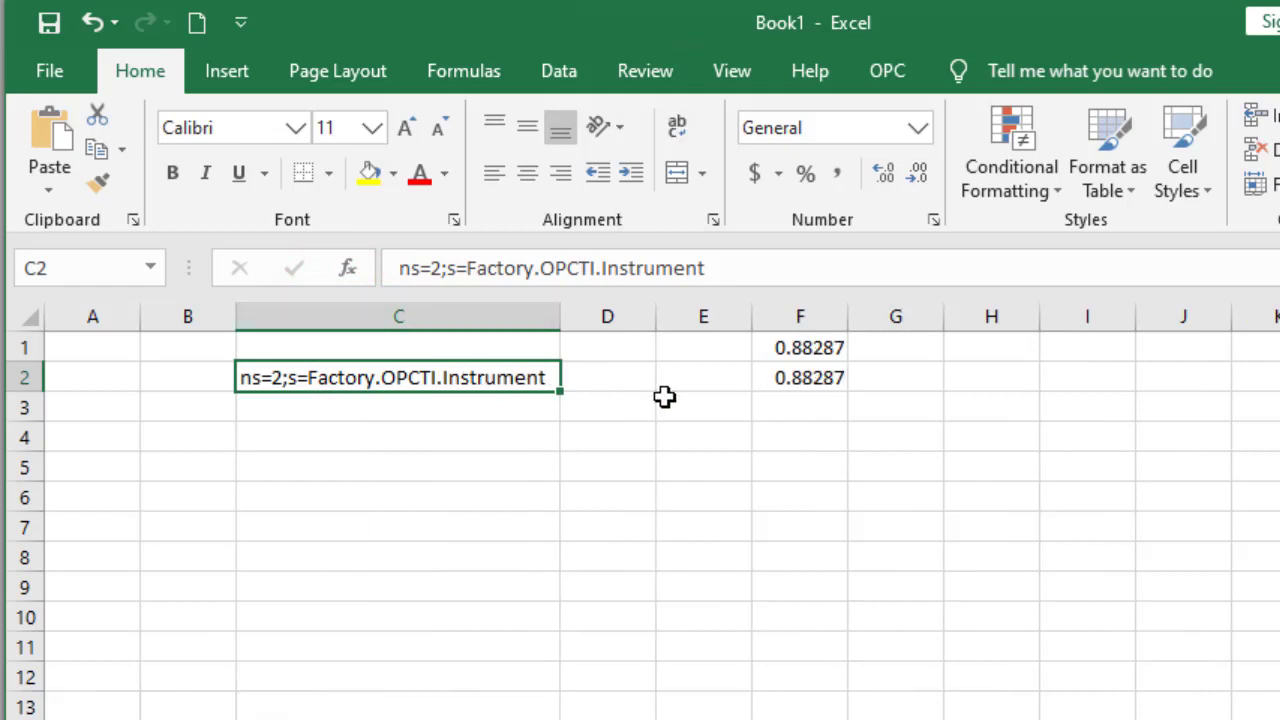
left_click(760, 381)
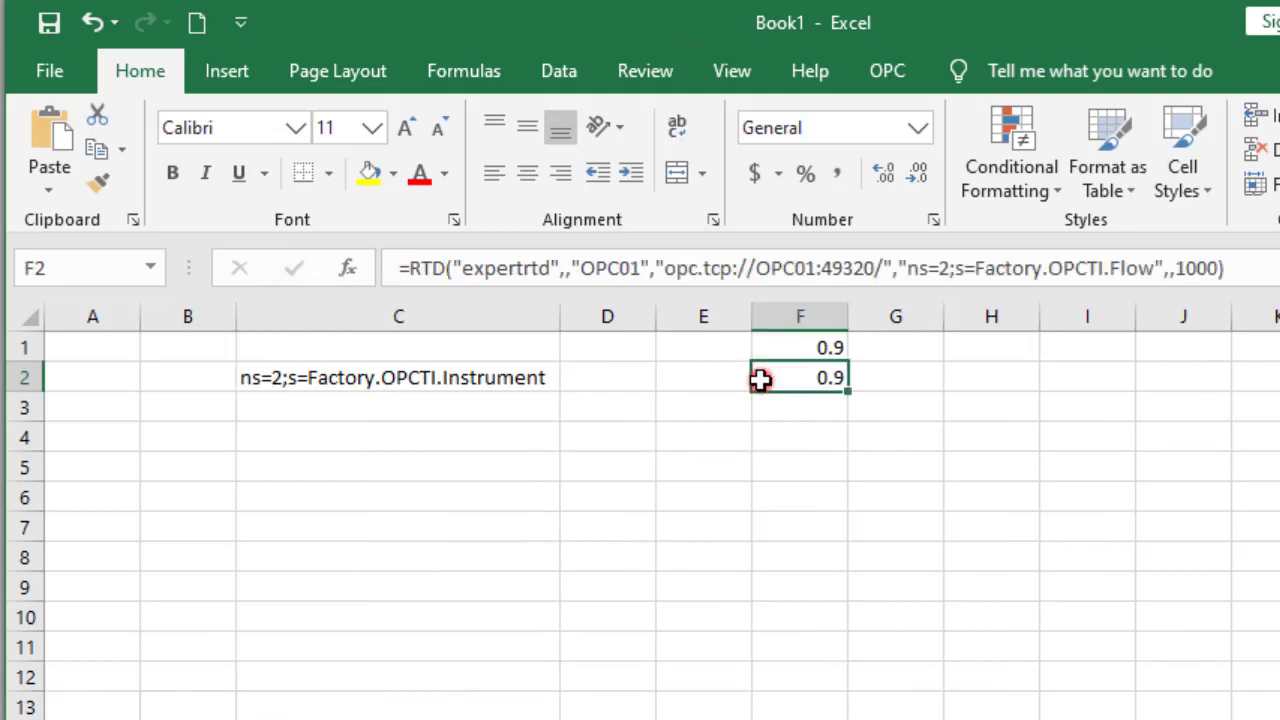
left_click(895, 267)
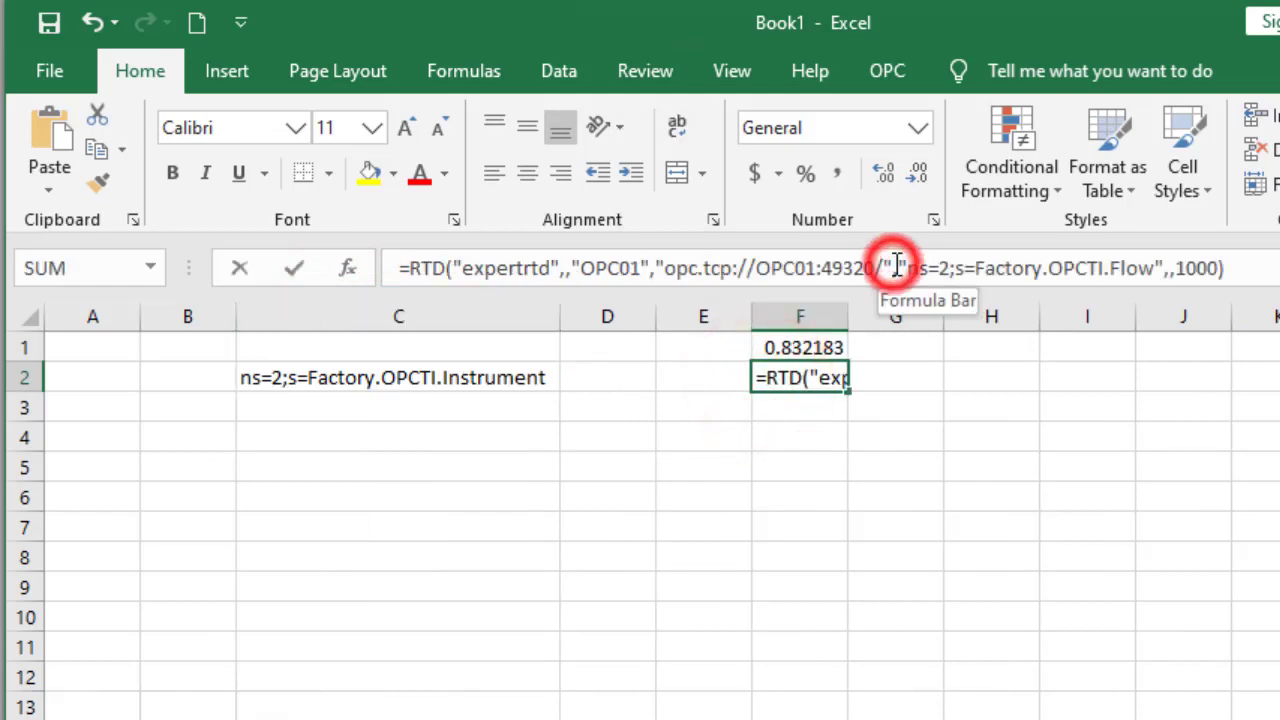
left_click_drag(895, 267, 1162, 270)
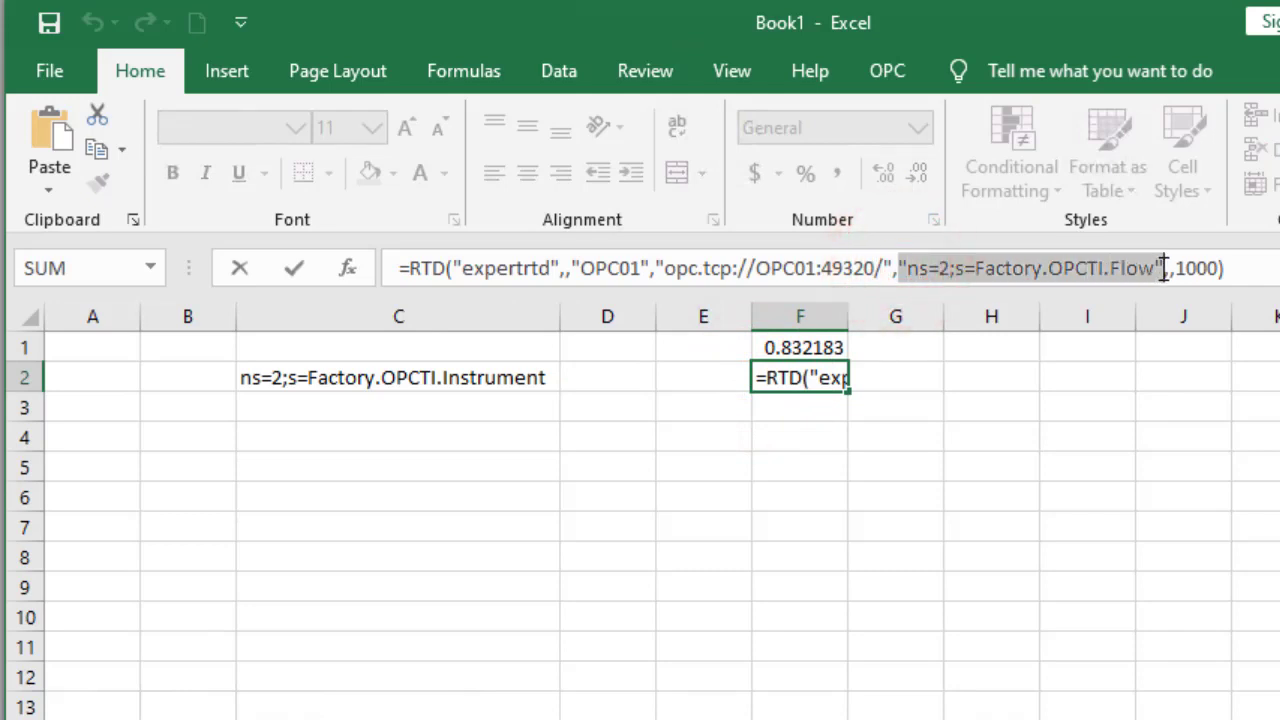
key("Delete")
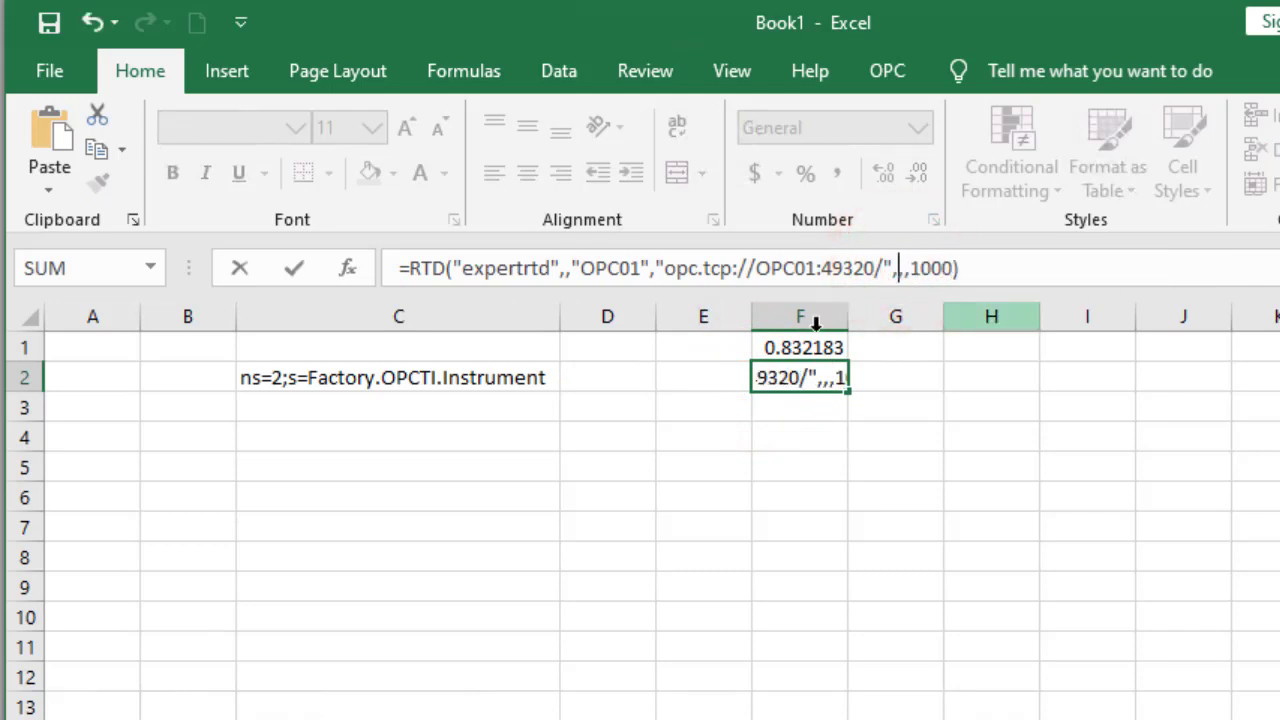
left_click(550, 377)
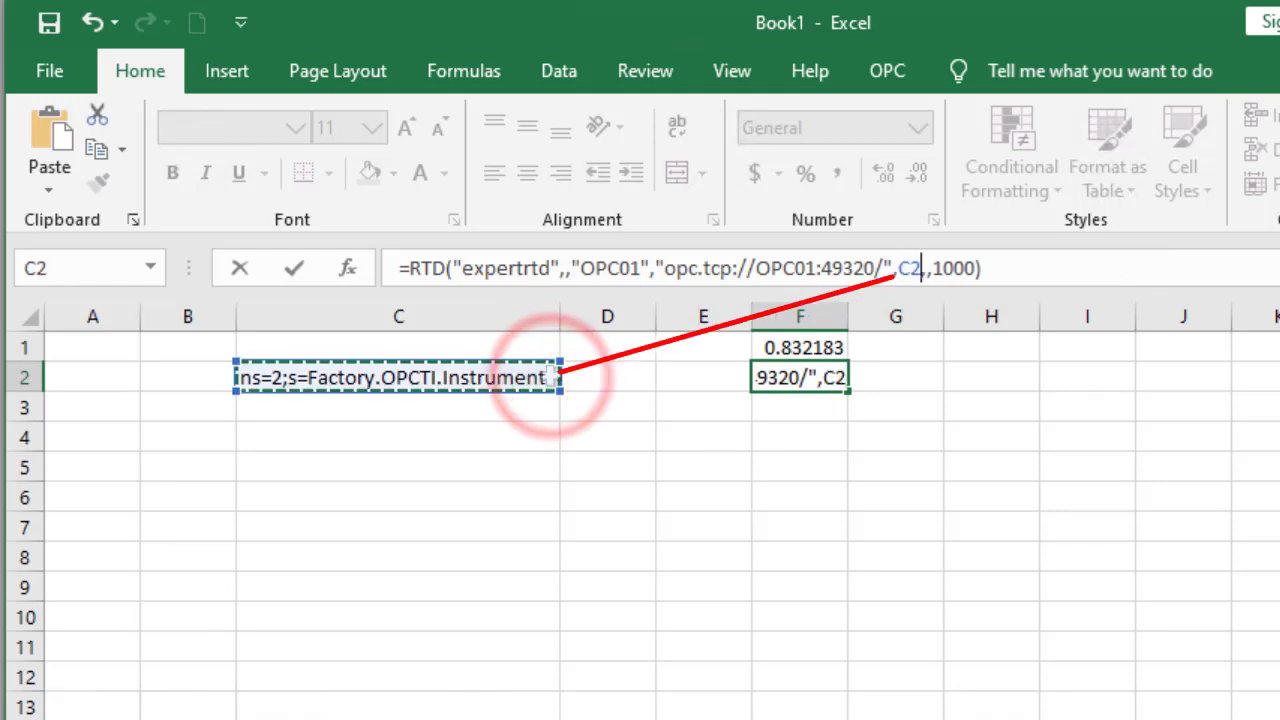
key("ctrl+Return")
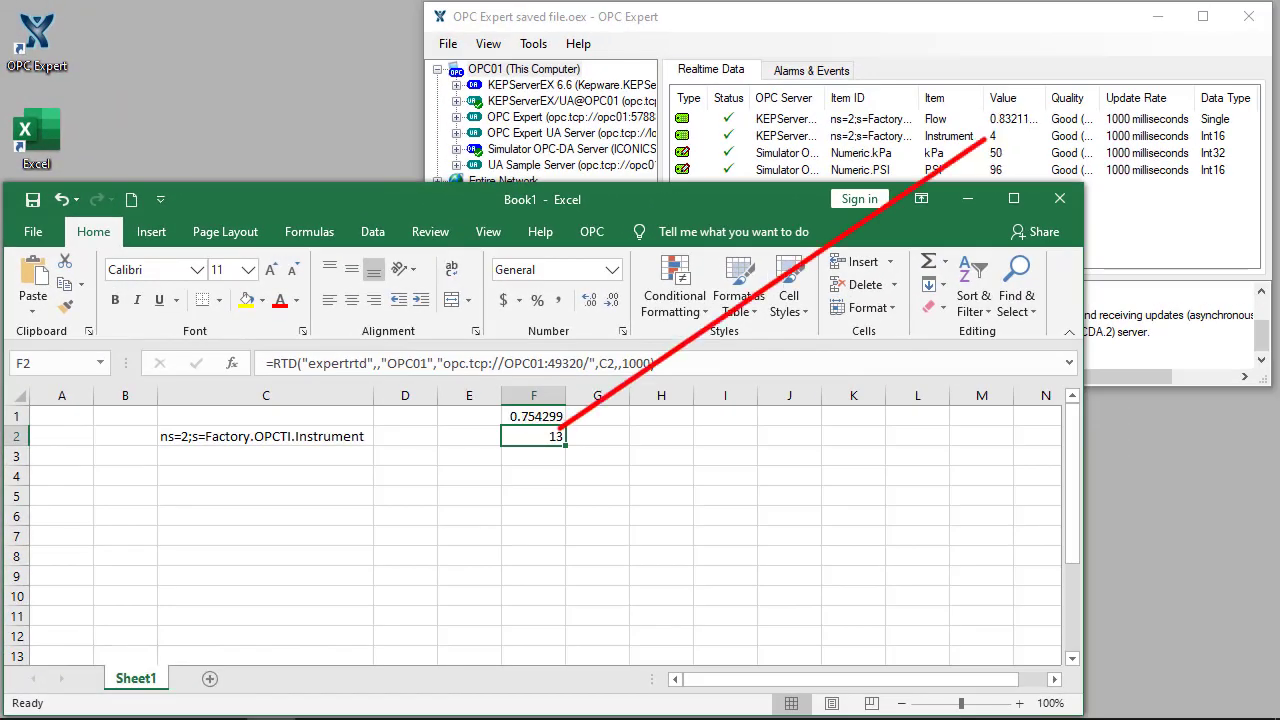
left_click_drag(265, 436, 533, 436)
key("ctrl+c")
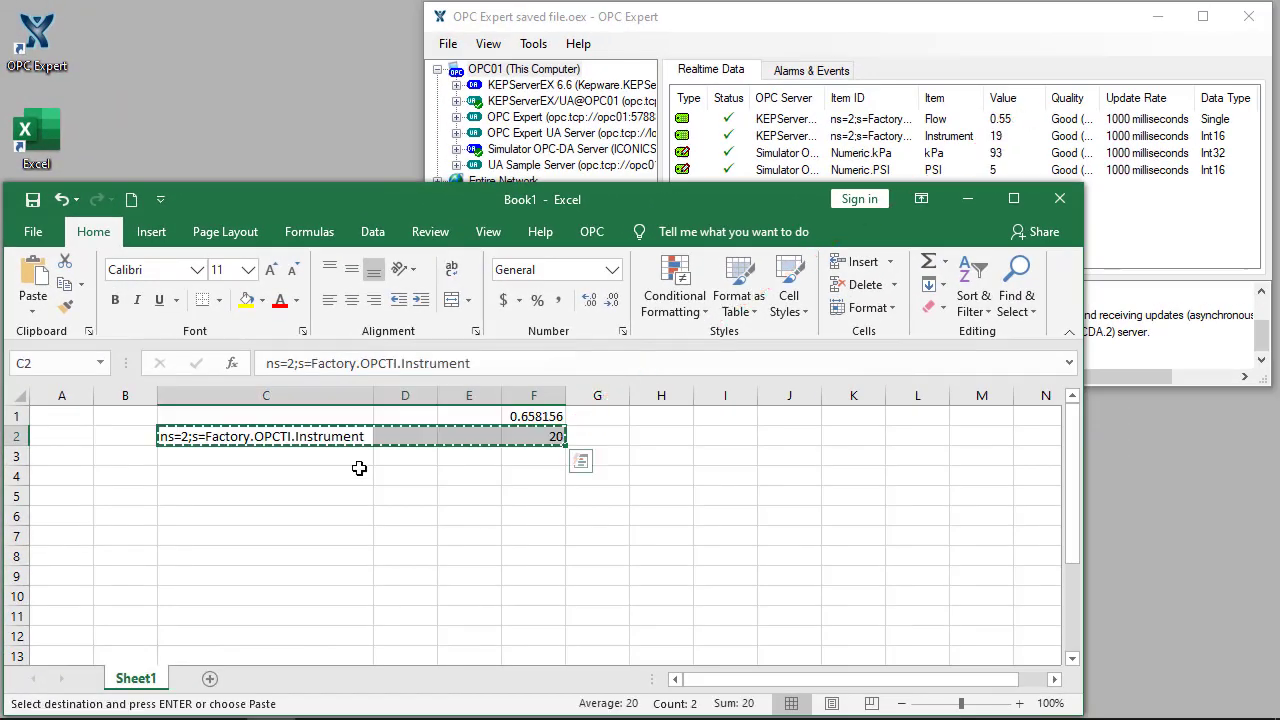
Step: Paste row 2 into row 3 and change C3's item ID to ns=2;s=Factory.OPCTI.Pressure
left_click(334, 452)
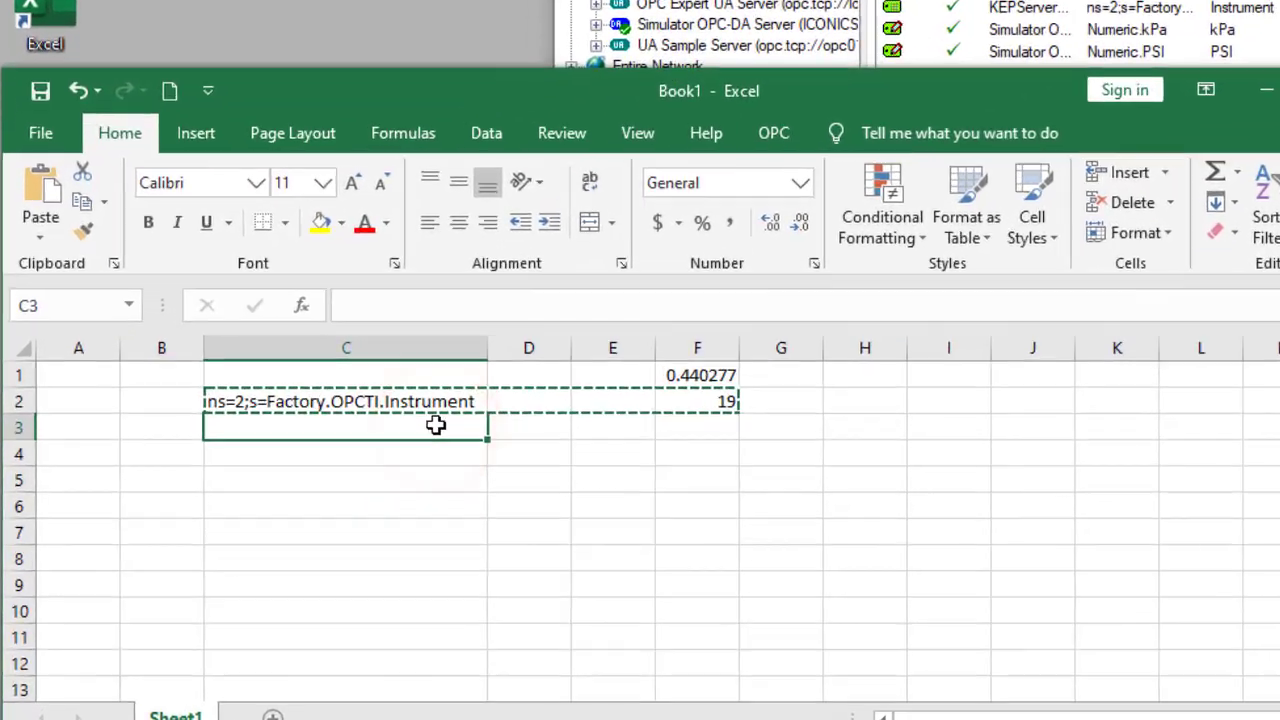
key("ctrl+v")
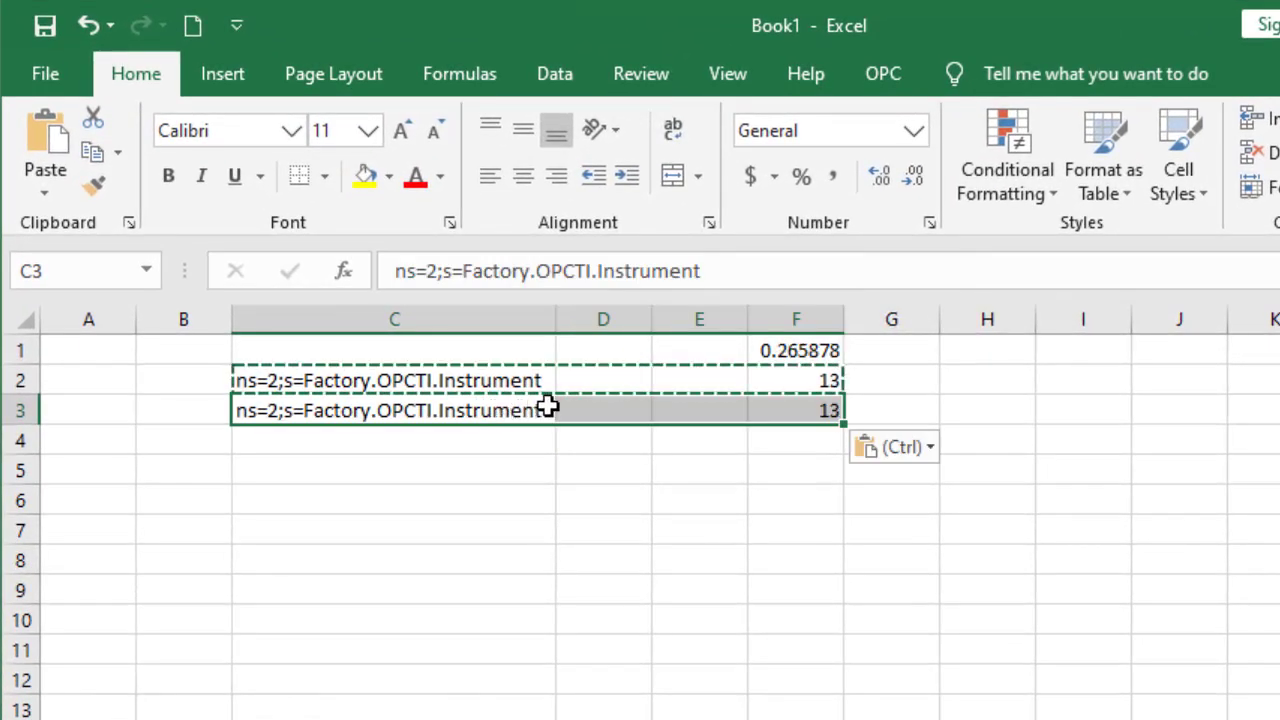
double_click(546, 407)
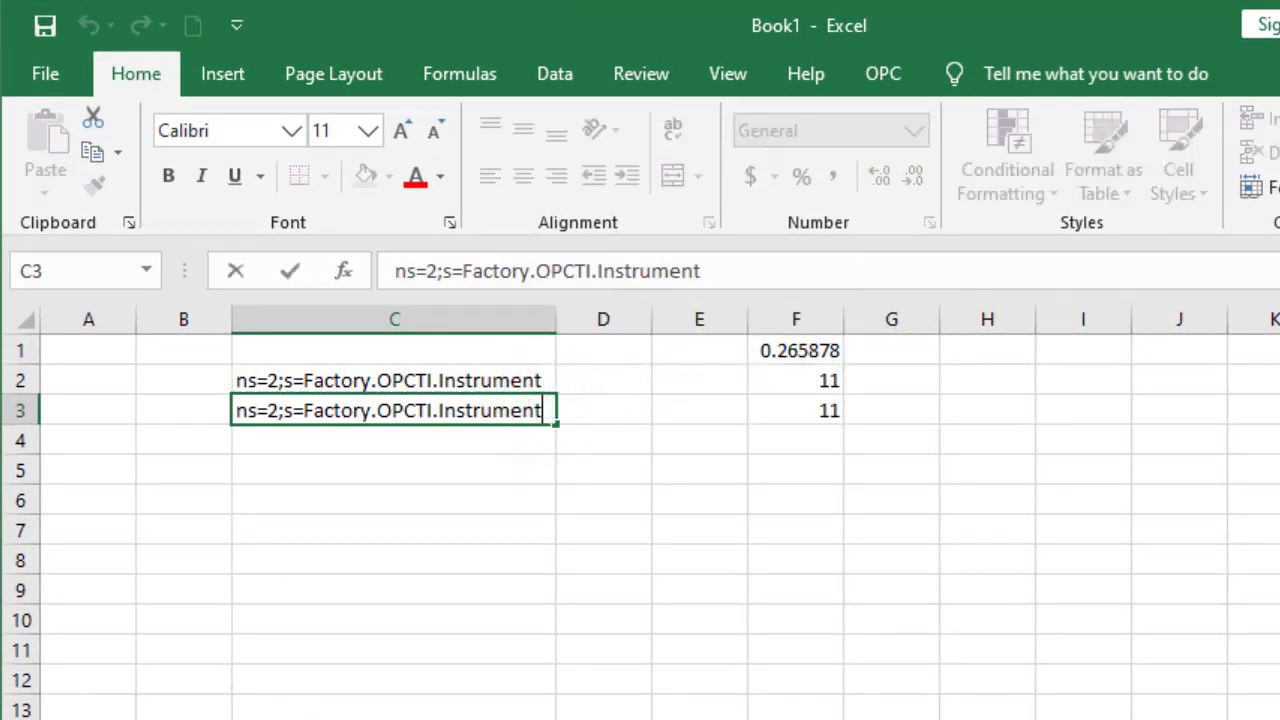
key("BackSpace")
key("BackSpace")
key("BackSpace")
key("BackSpace")
key("BackSpace")
key("BackSpace")
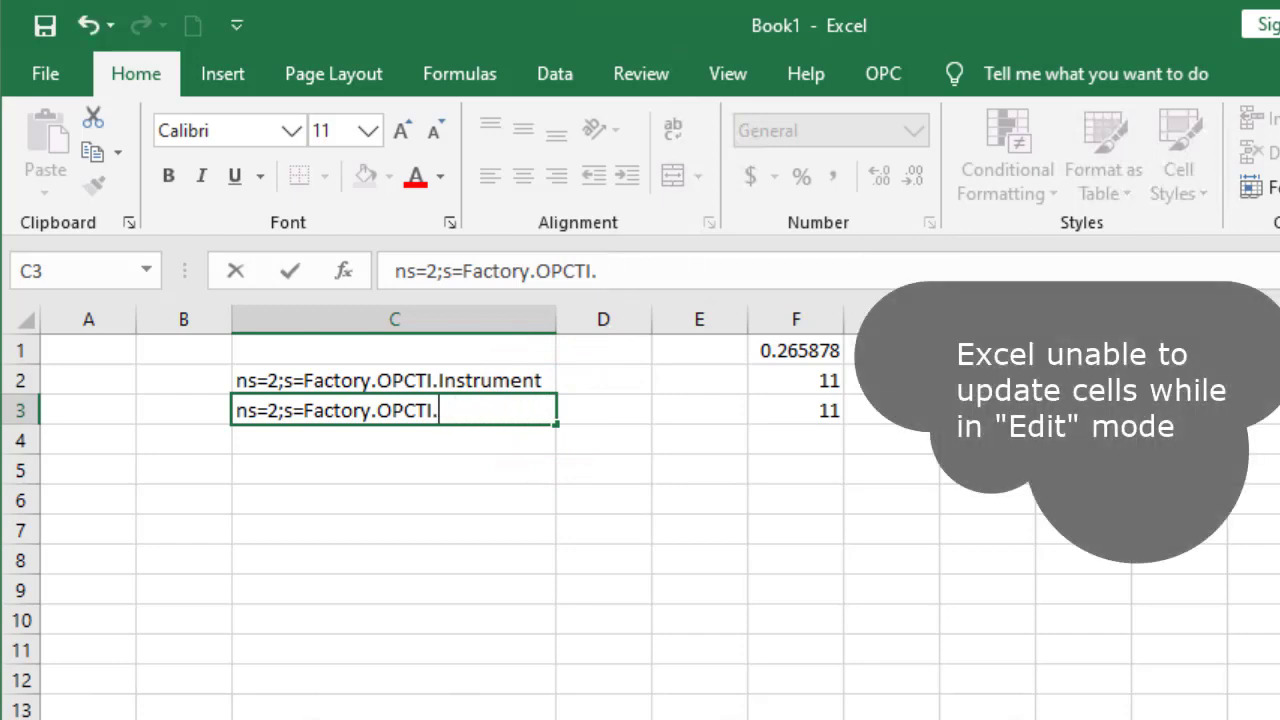
type("Pressure")
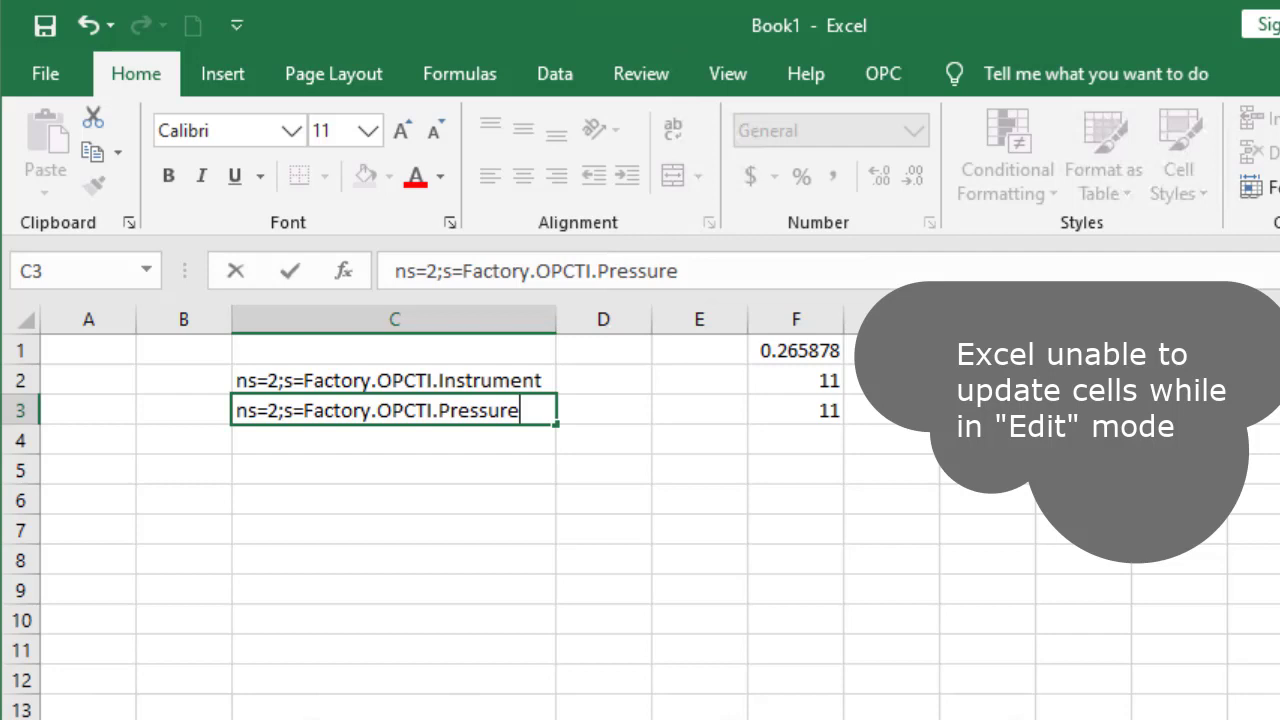
key("ctrl+Return")
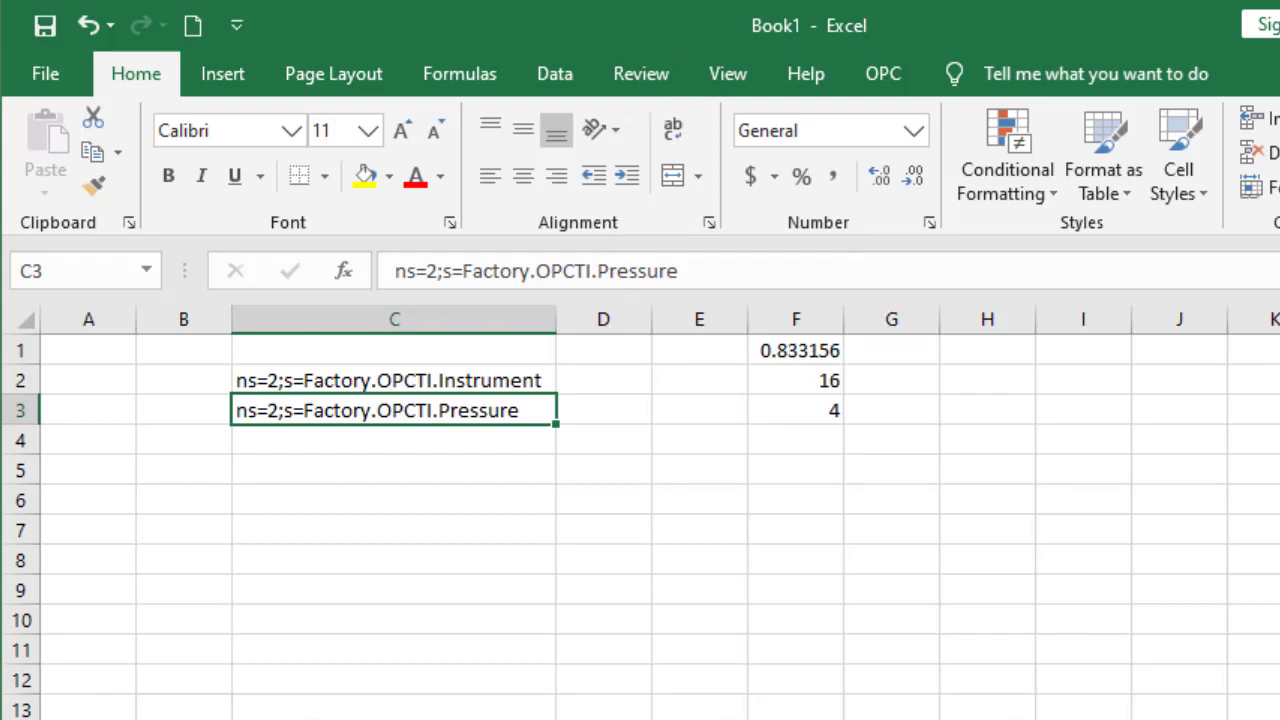
Step: Enter an update rate of 100 in cell E3
left_click(603, 410)
left_click(699, 410)
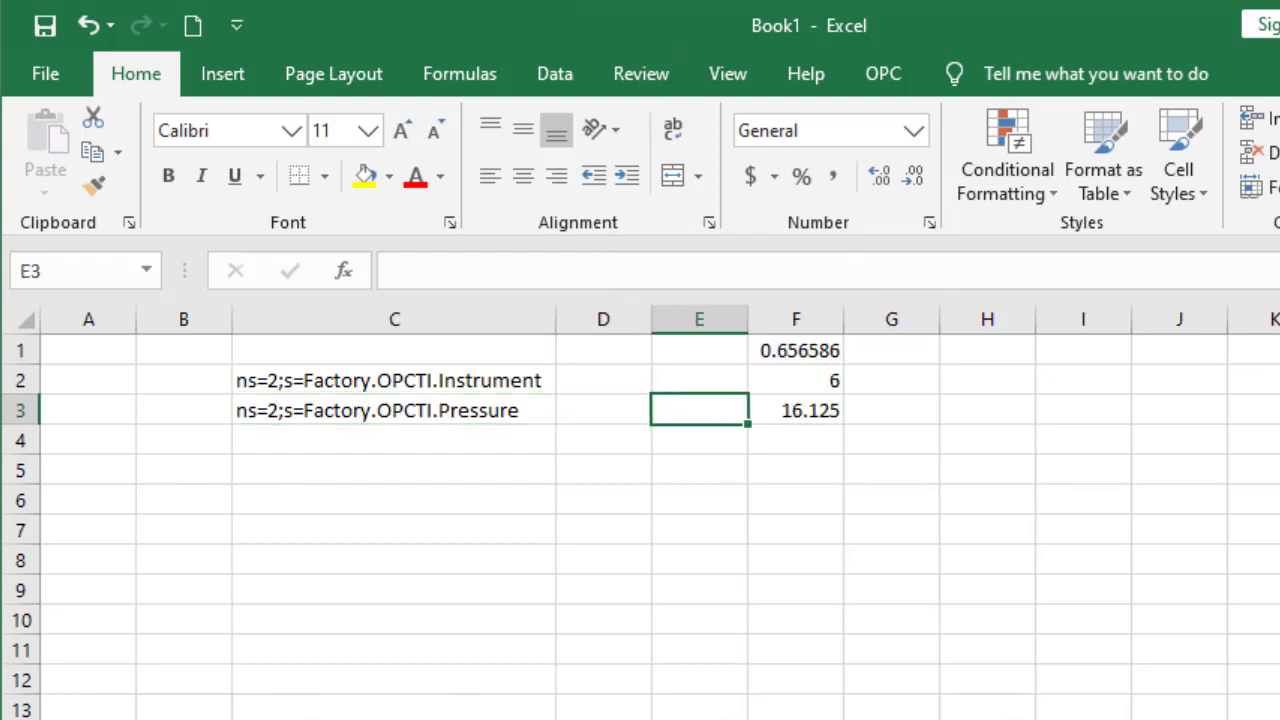
type("100")
key("ctrl+Return")
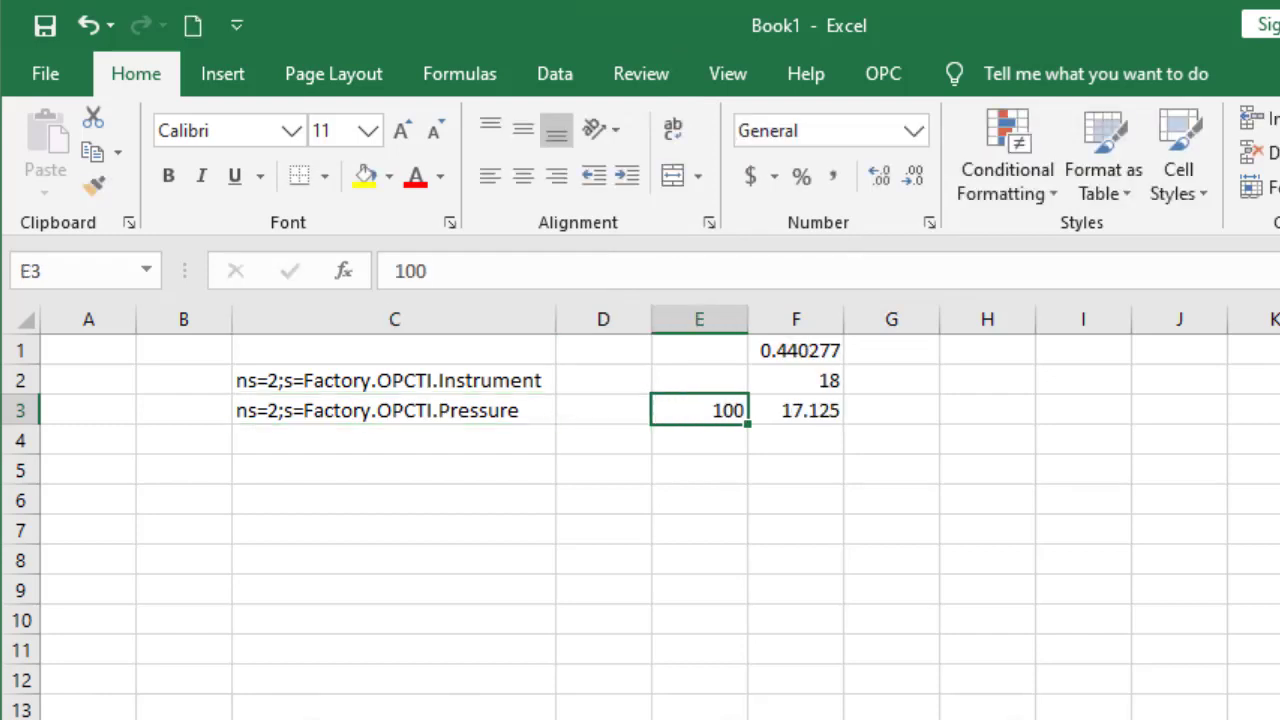
Step: Replace the fixed 1000 update rate in F3's RTD formula with a reference to E3
key("Right")
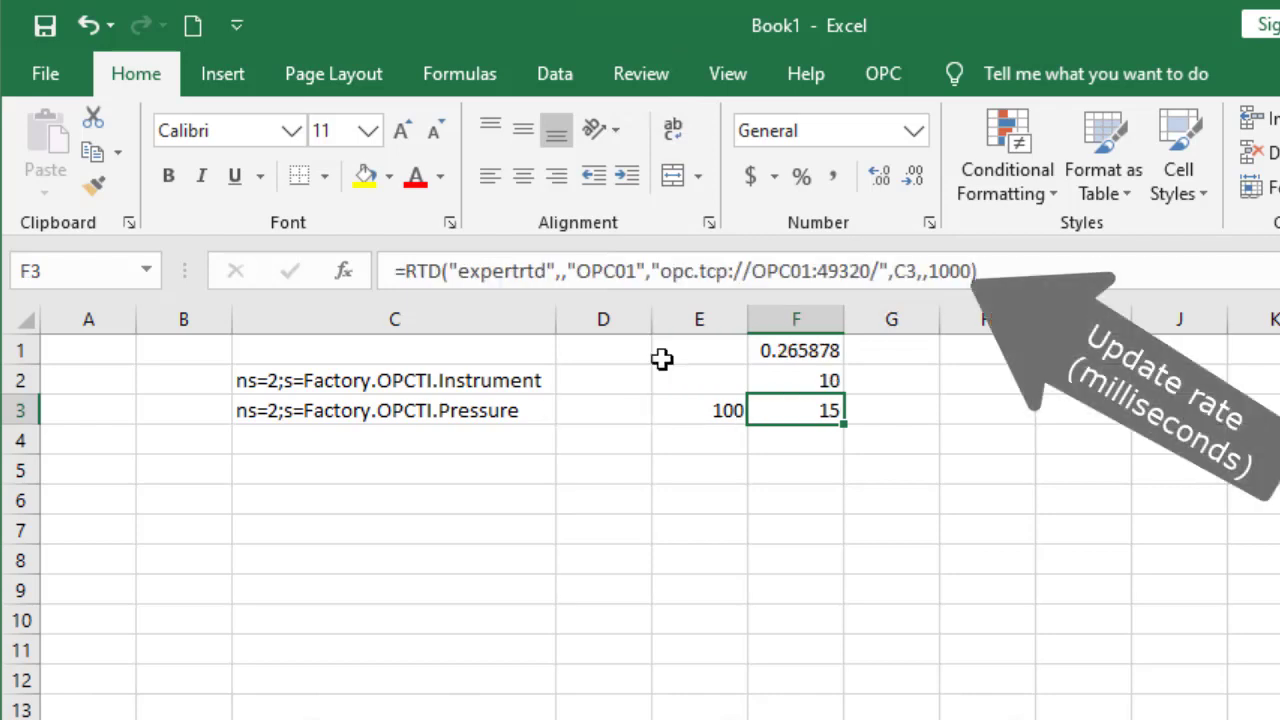
left_click(930, 271)
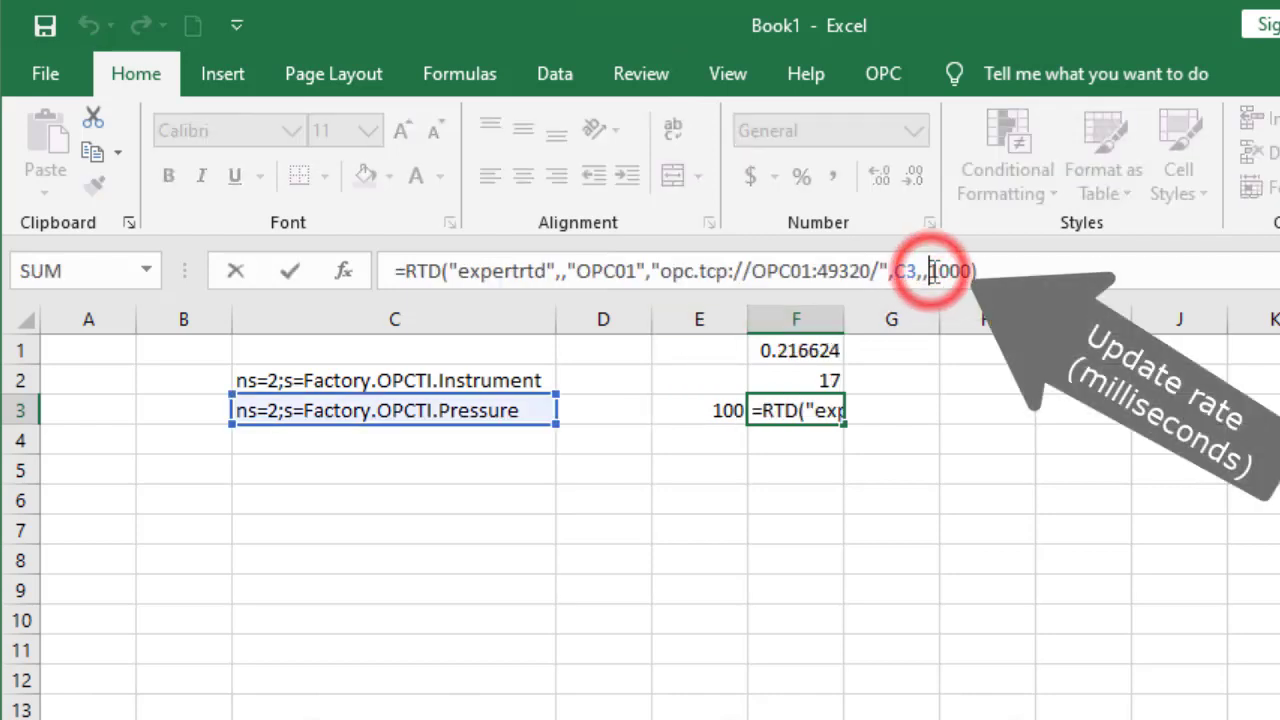
type(",")
key("Delete")
key("Delete")
key("Delete")
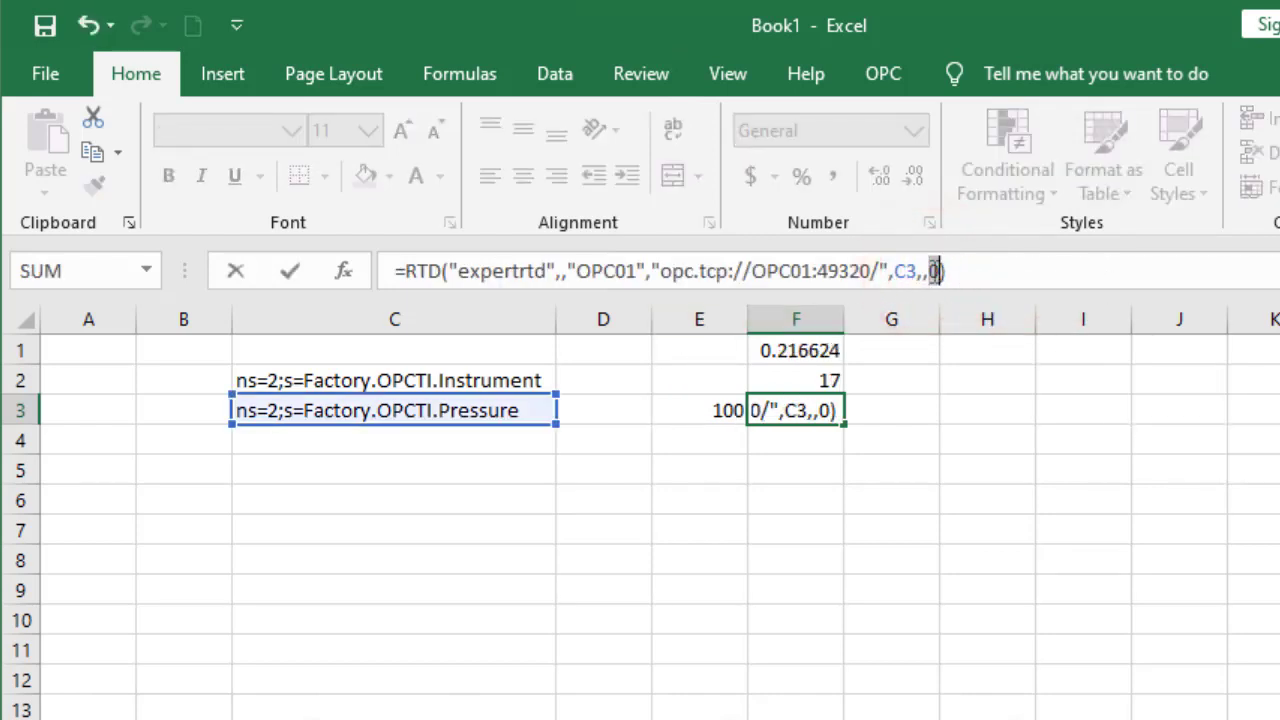
left_click(694, 411)
key("ctrl+Return")
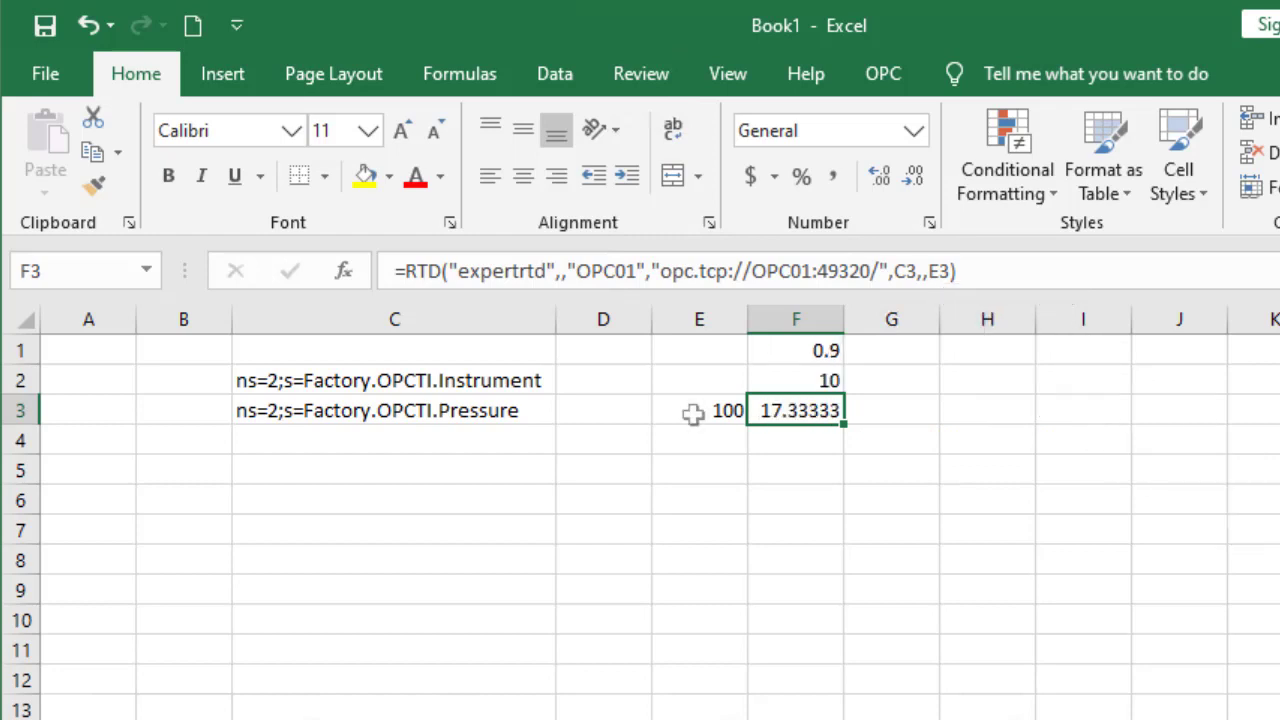
left_click(770, 409)
Step: Copy F3's RTD formula into F2 for the Instrument row
key("ctrl+c")
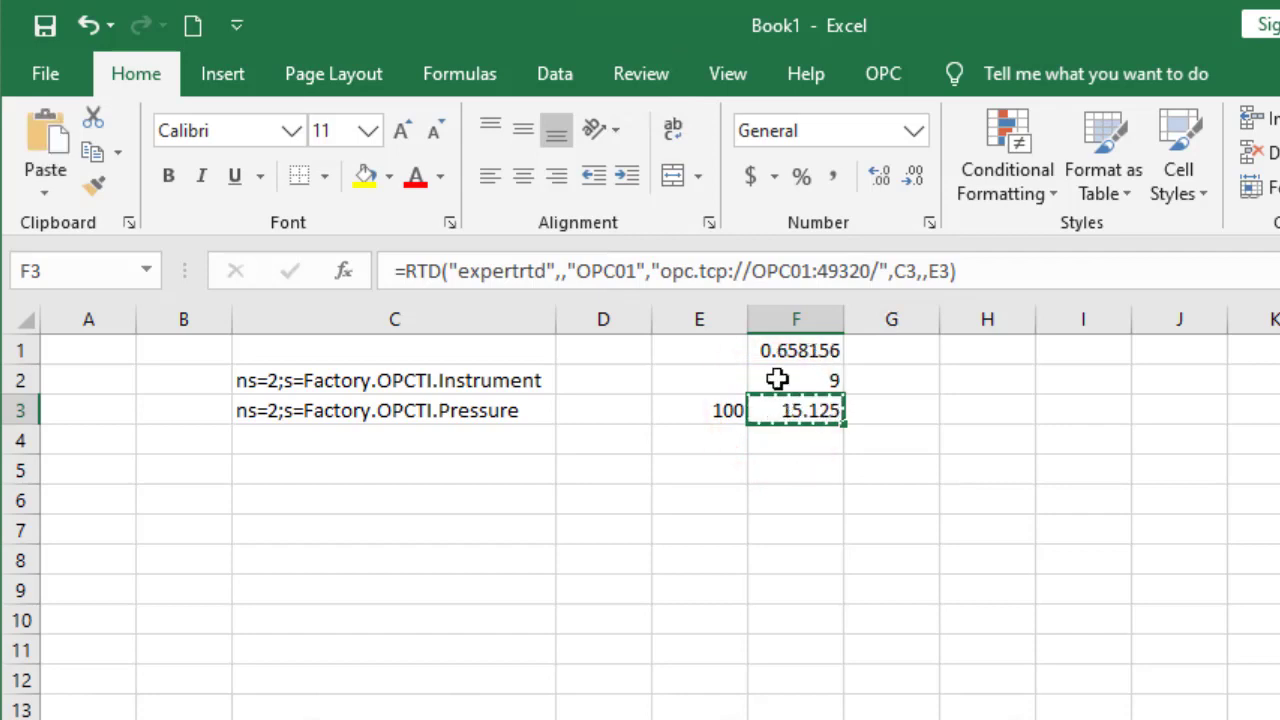
left_click(778, 378)
key("ctrl+v")
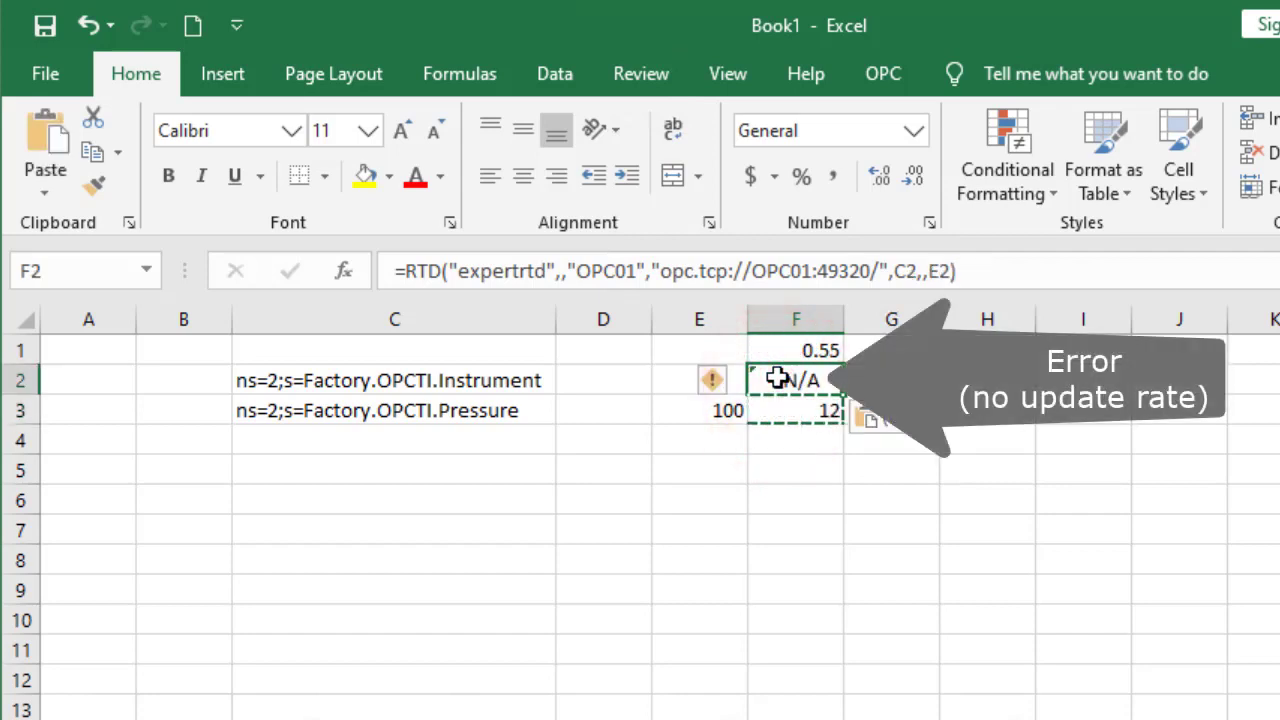
Step: Set E2's update rate, trying 1000 and 200 before settling on 100
left_click(671, 379)
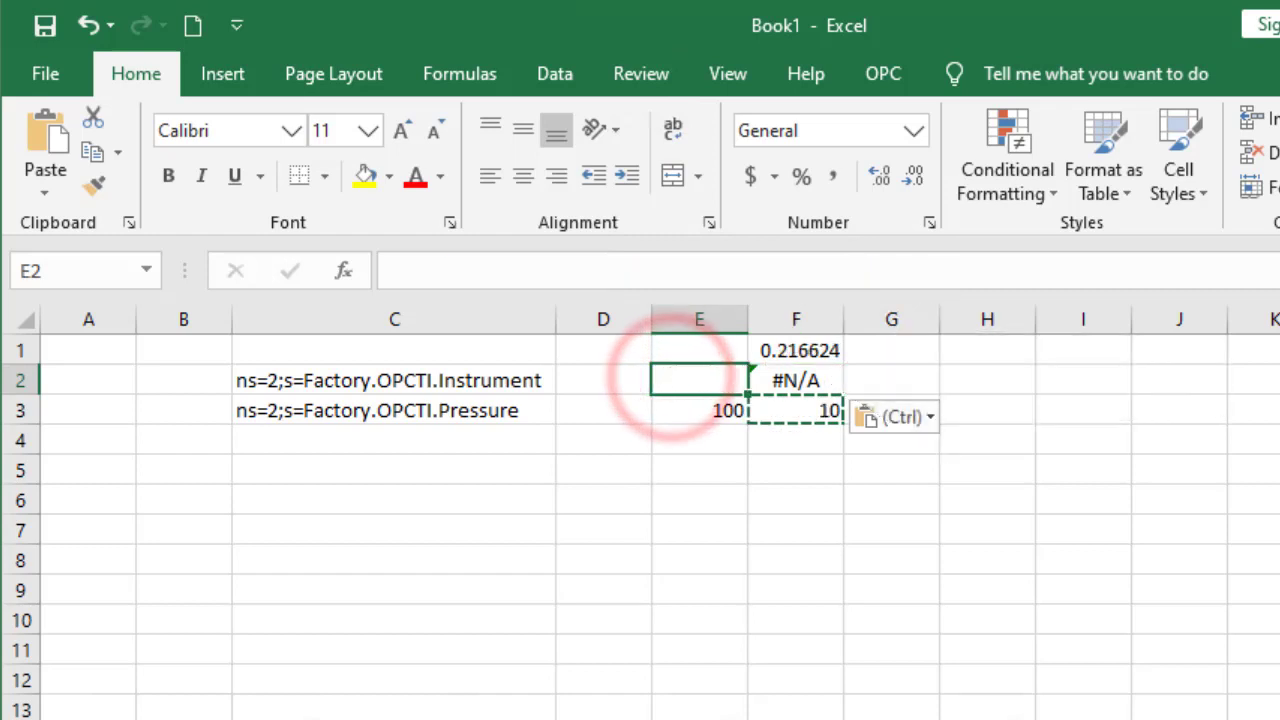
key("Escape")
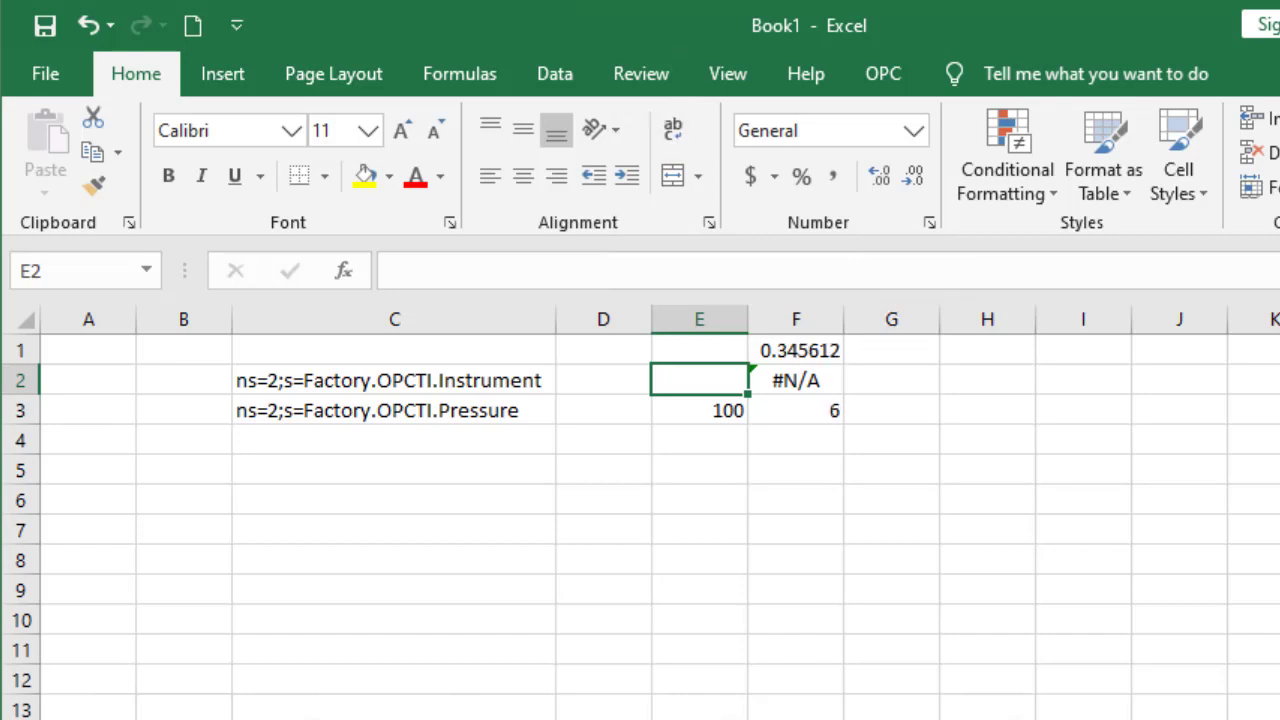
type("1000")
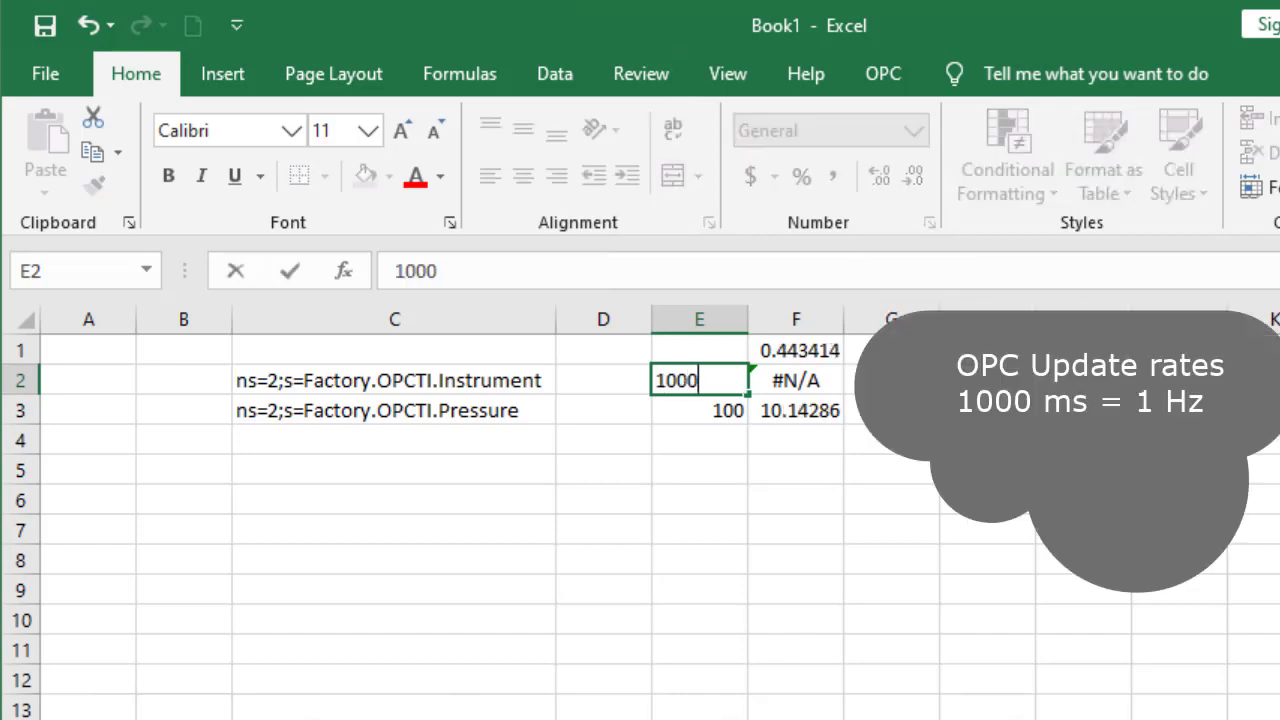
key("ctrl+Return")
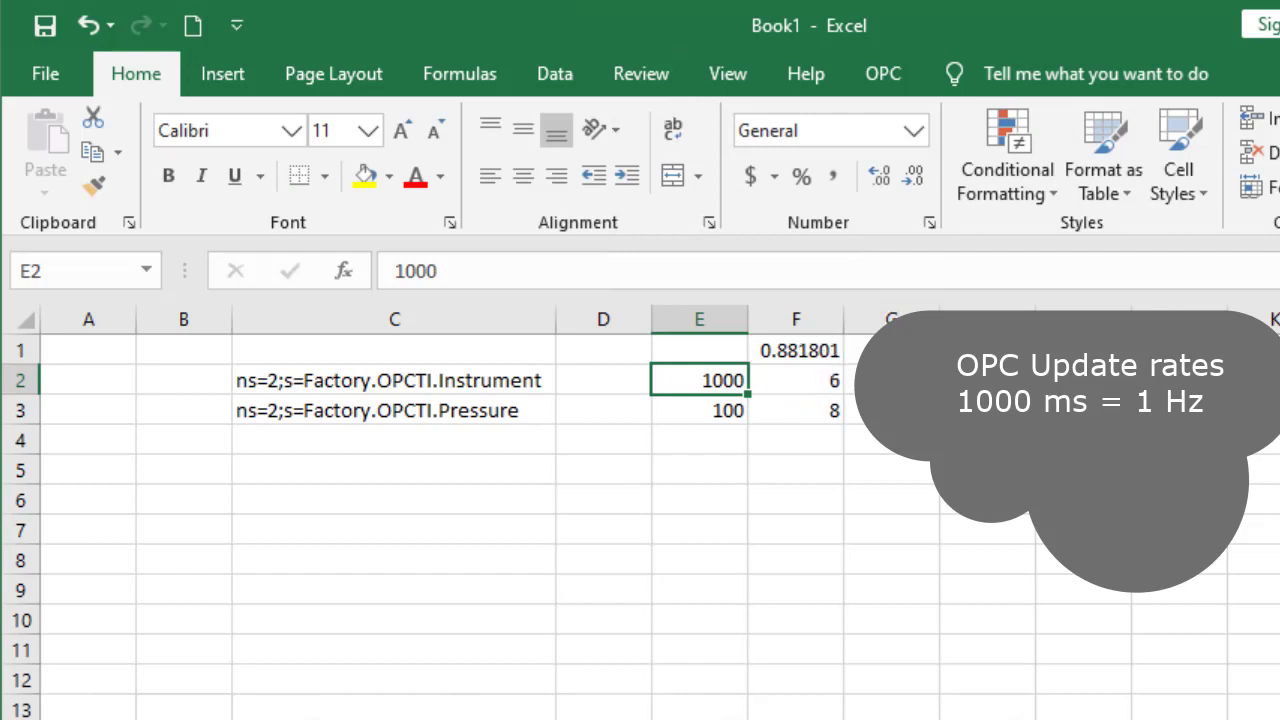
key("F2")
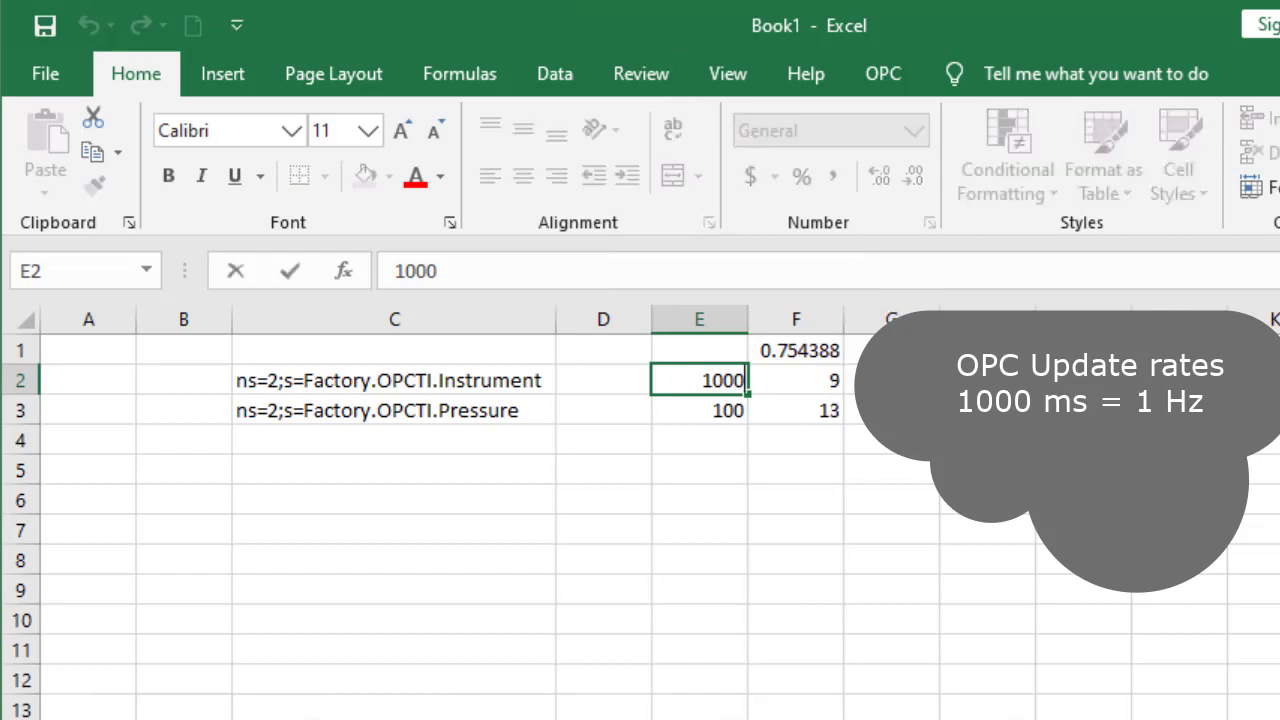
key("BackSpace")
key("BackSpace")
key("BackSpace")
key("BackSpace")
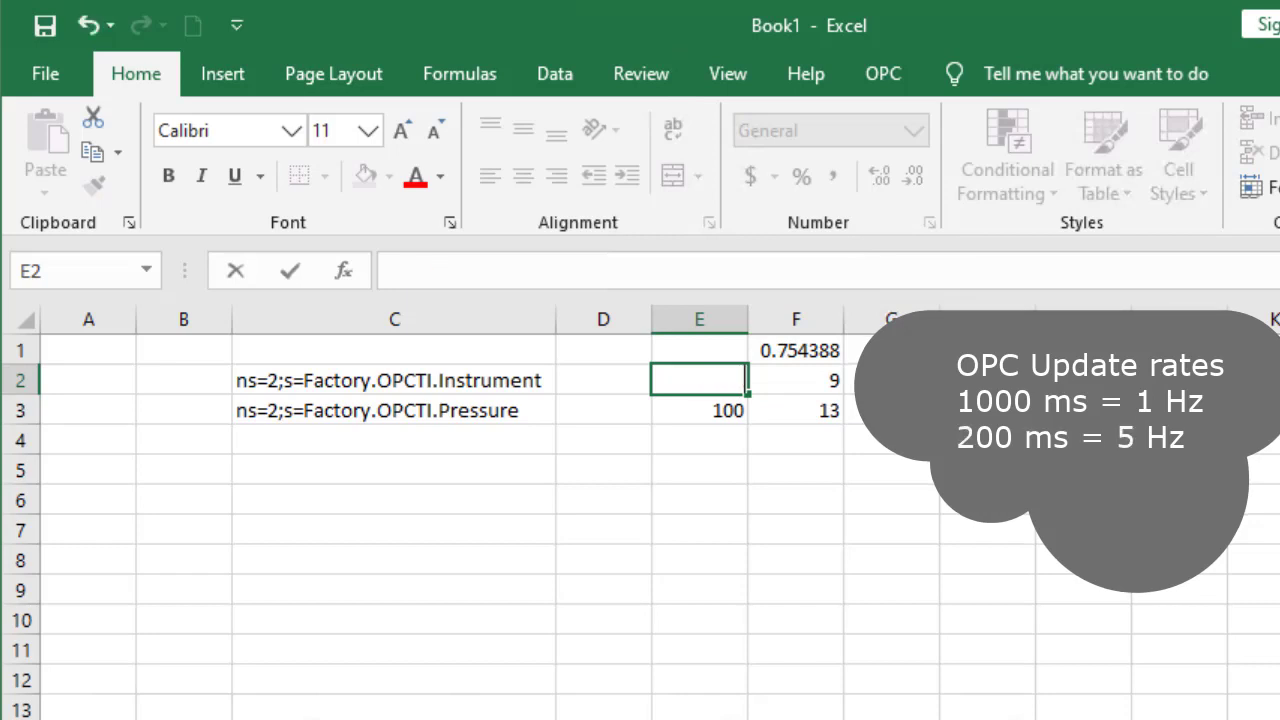
type("200")
key("ctrl+Return")
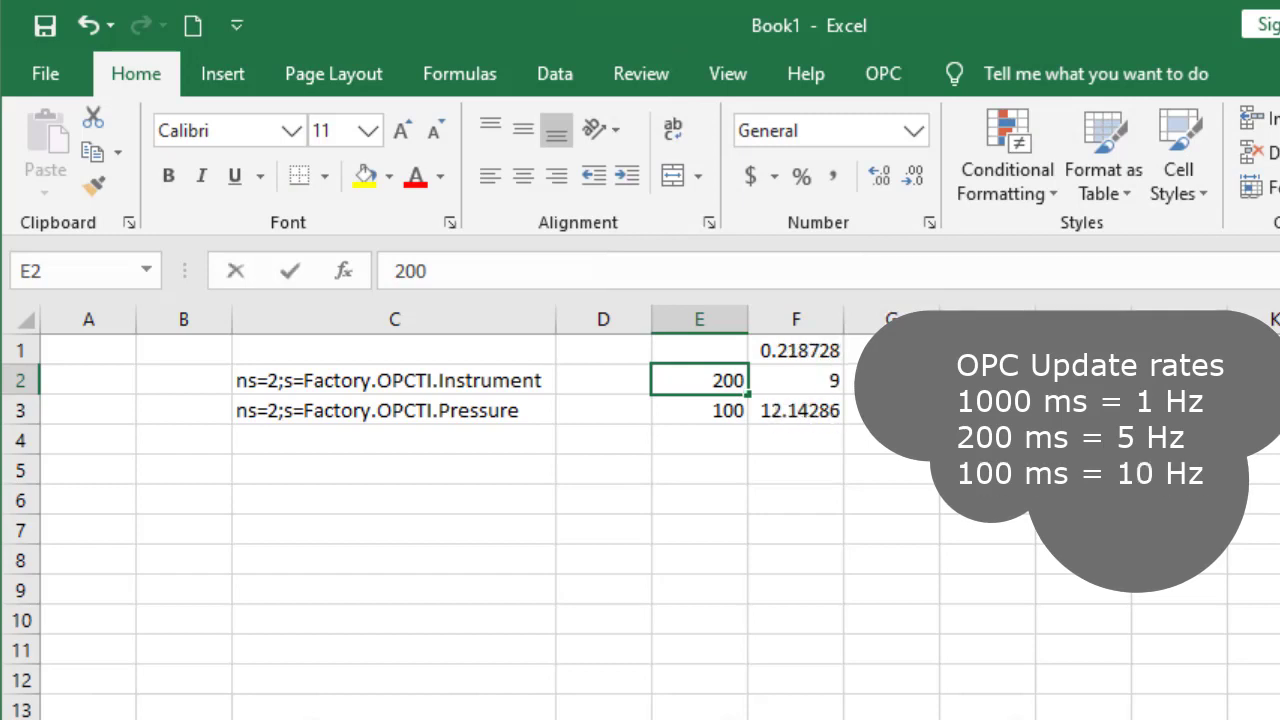
key("F2")
key("BackSpace")
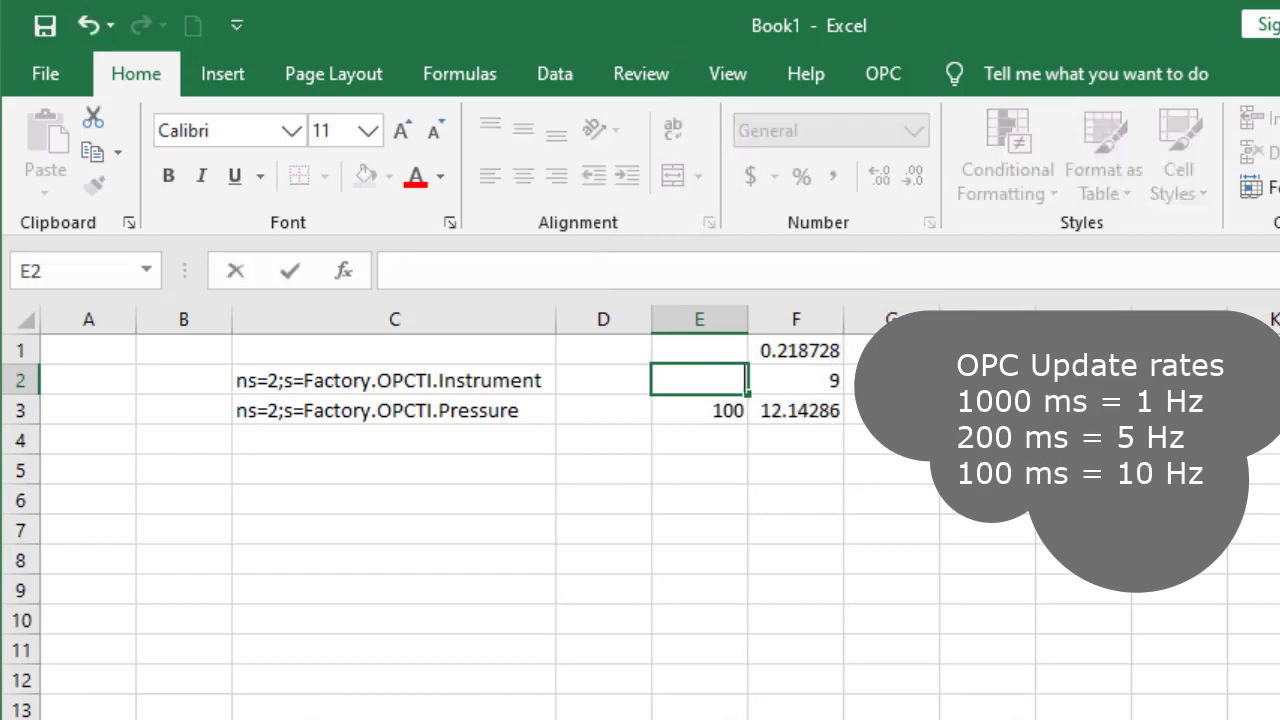
type("100")
key("ctrl+Return")
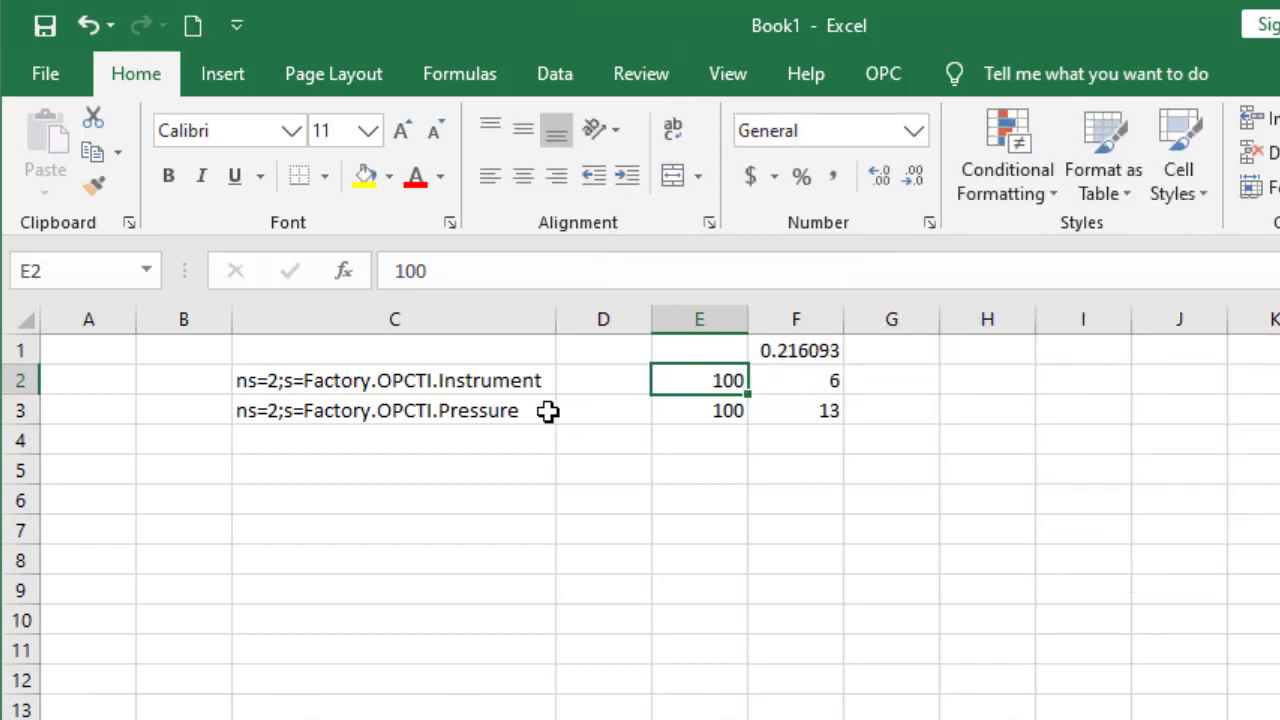
Step: Duplicate the Pressure row C3:F3 into row 4
left_click_drag(494, 411, 774, 411)
key("ctrl+c")
left_click(498, 441)
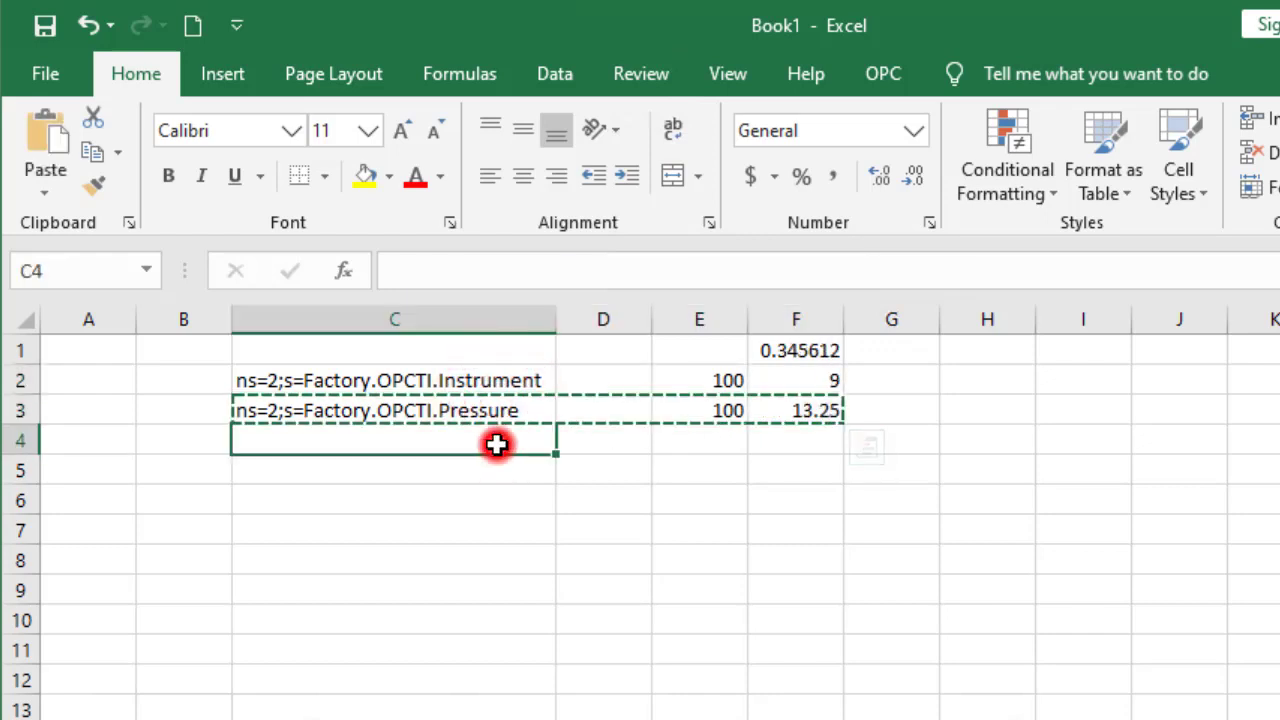
key("Return")
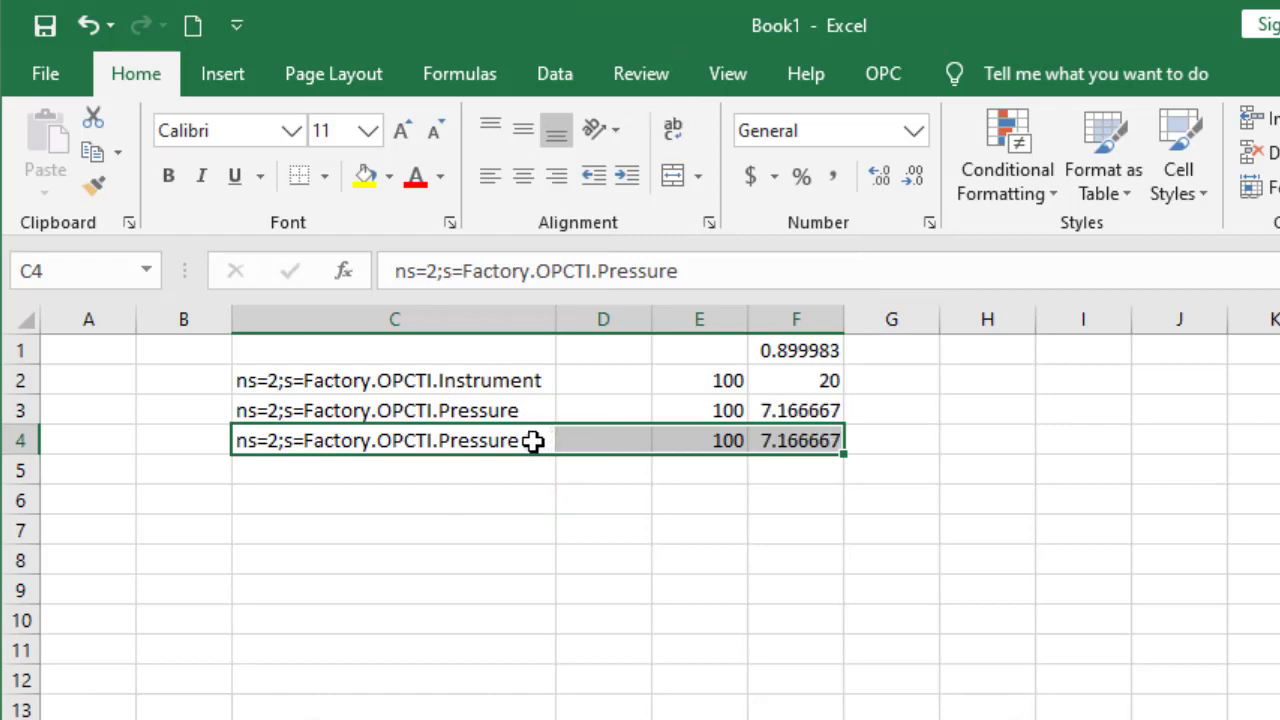
Step: Shorten C4's item path to ns=2;s=Factory.OPCTI by removing '.Pressure'
double_click(531, 441)
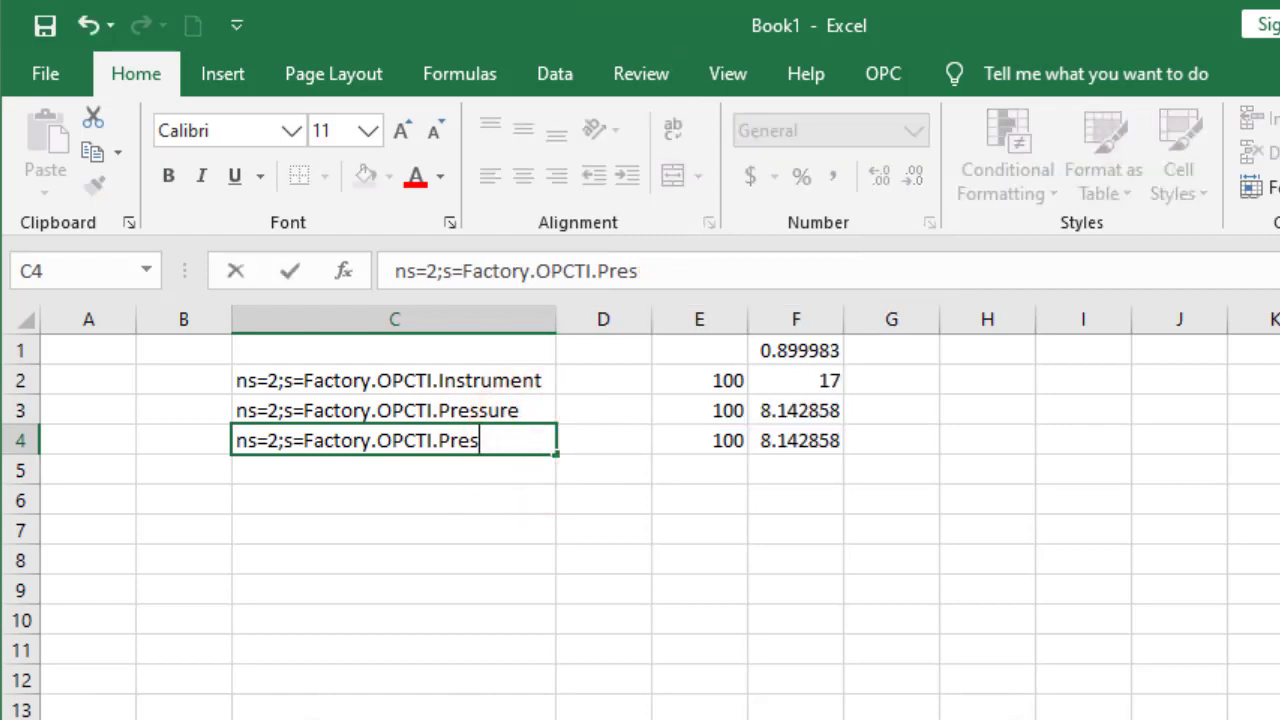
key("BackSpace")
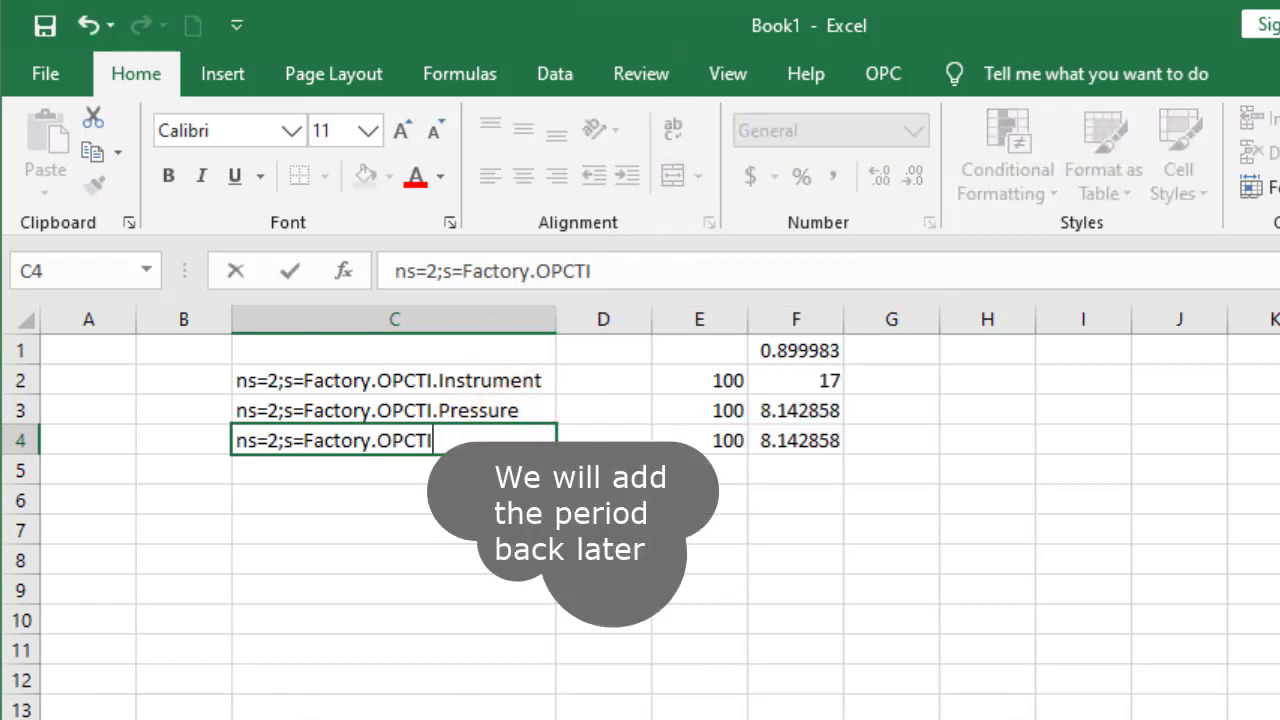
key("ctrl+Return")
Step: Enter the item name Turbidity in D4
left_click(603, 440)
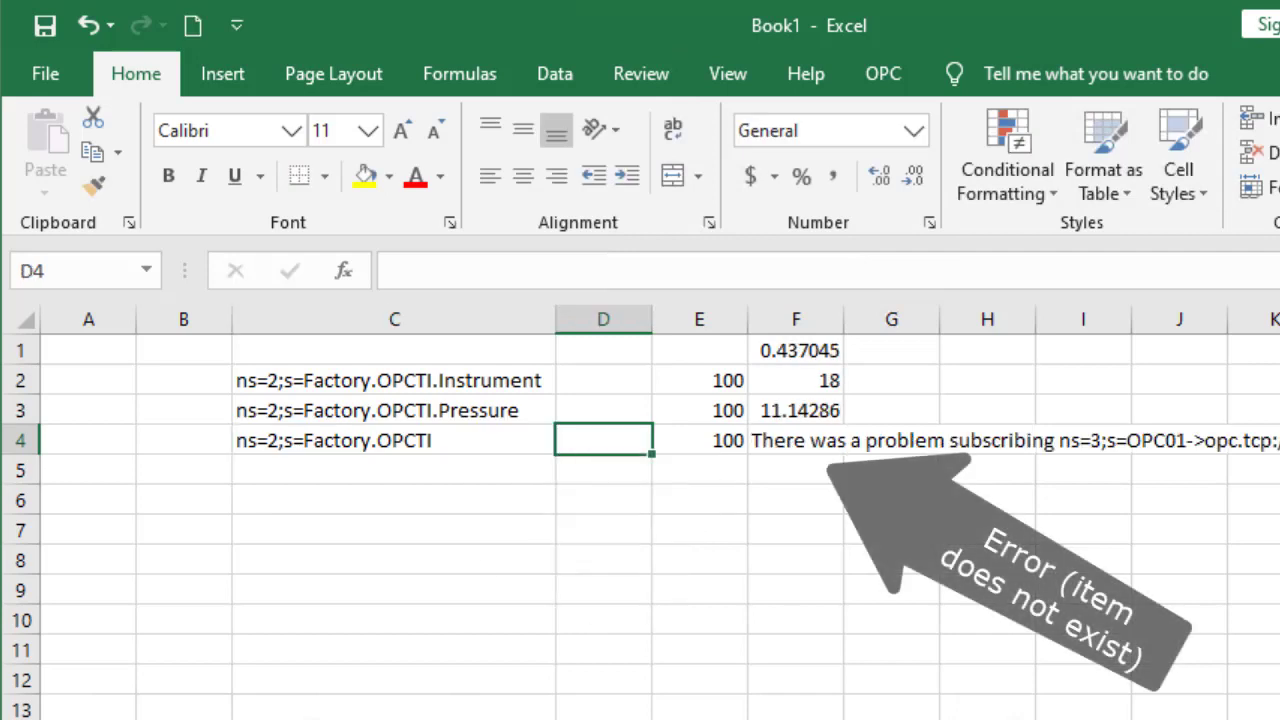
key("F2")
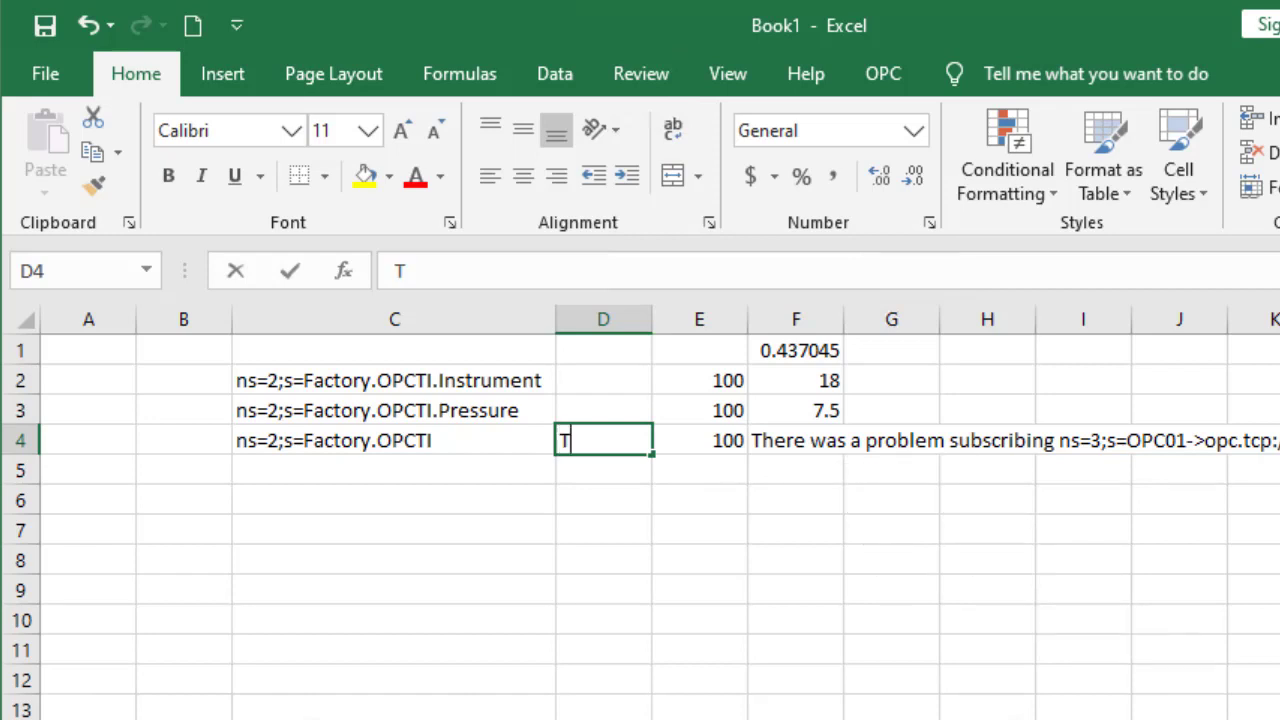
type("T")
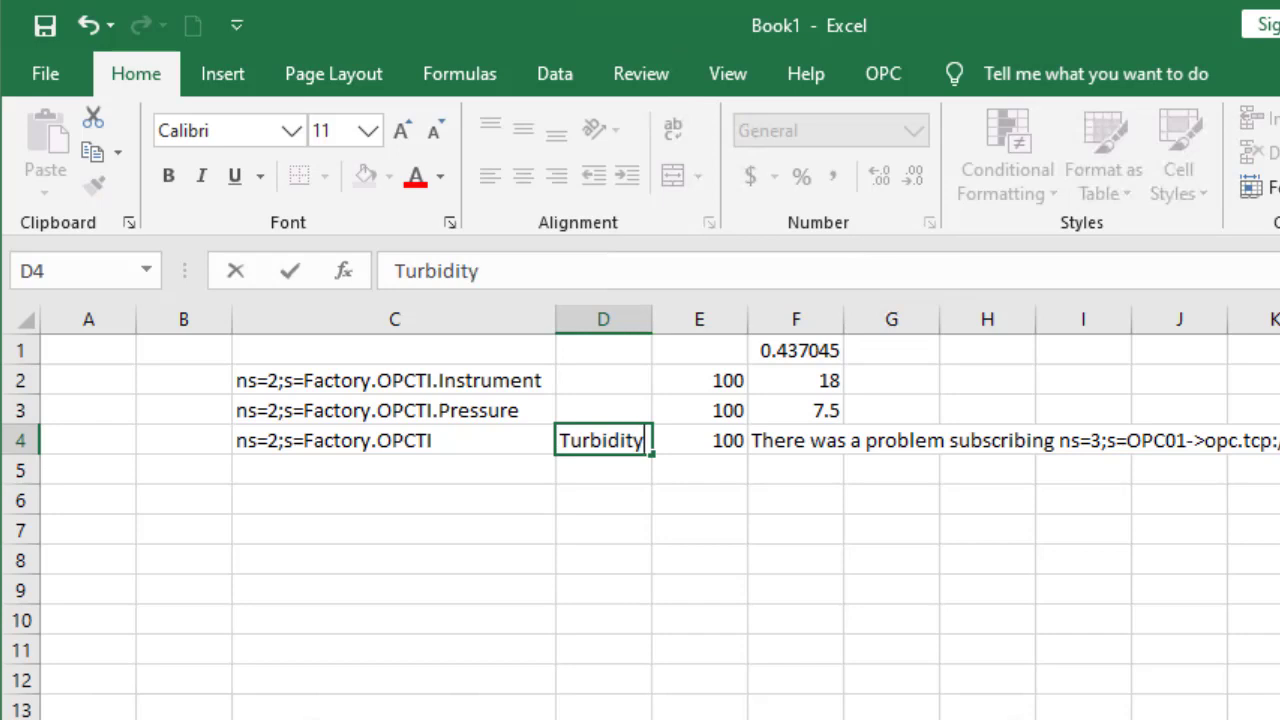
type("urbidity")
key("Tab")
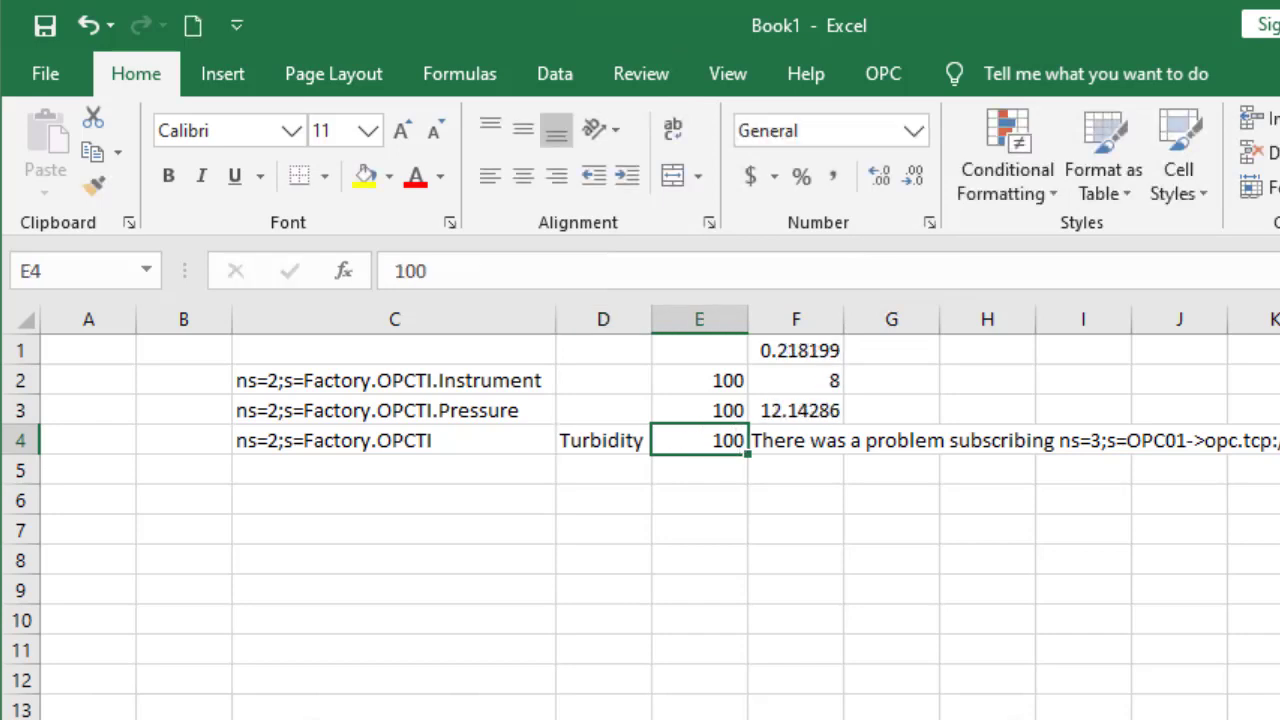
key("Tab")
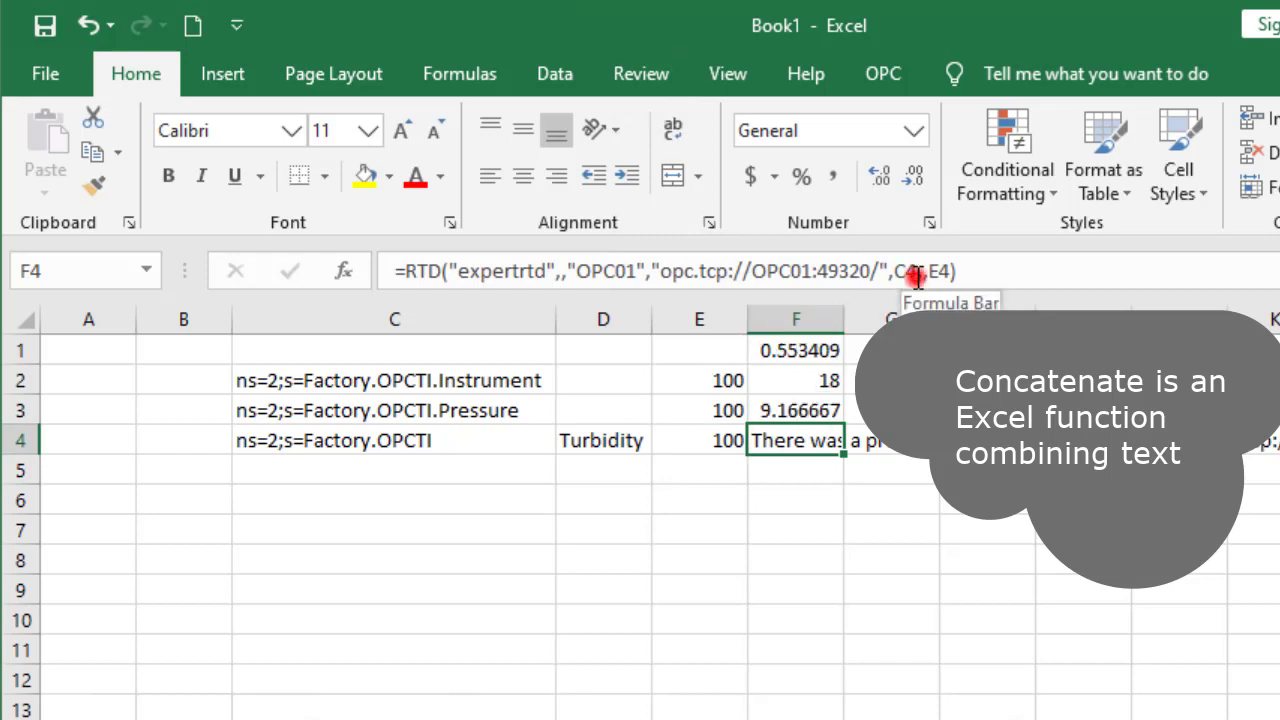
Step: Rebuild F4's RTD item ID as CONCATENATE(C4,".",D4) to show live Turbidity values
left_click(914, 271)
key("BackSpace")
key("BackSpace")
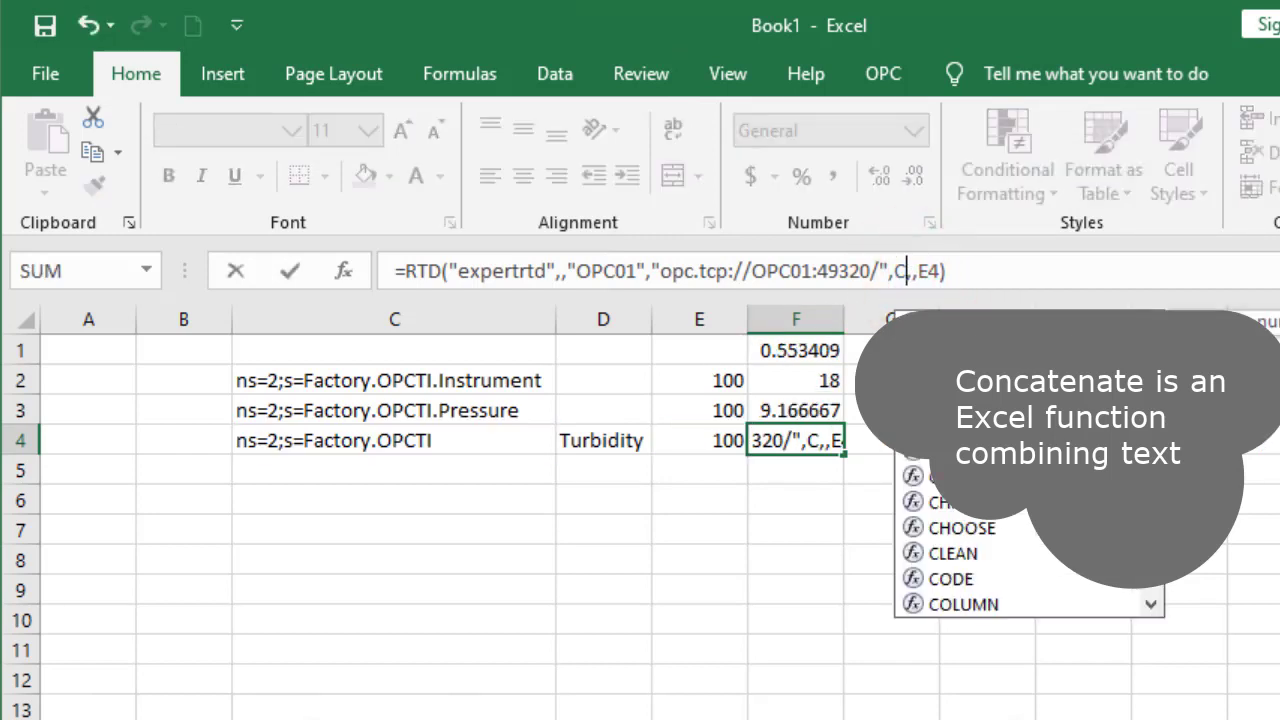
type("concate")
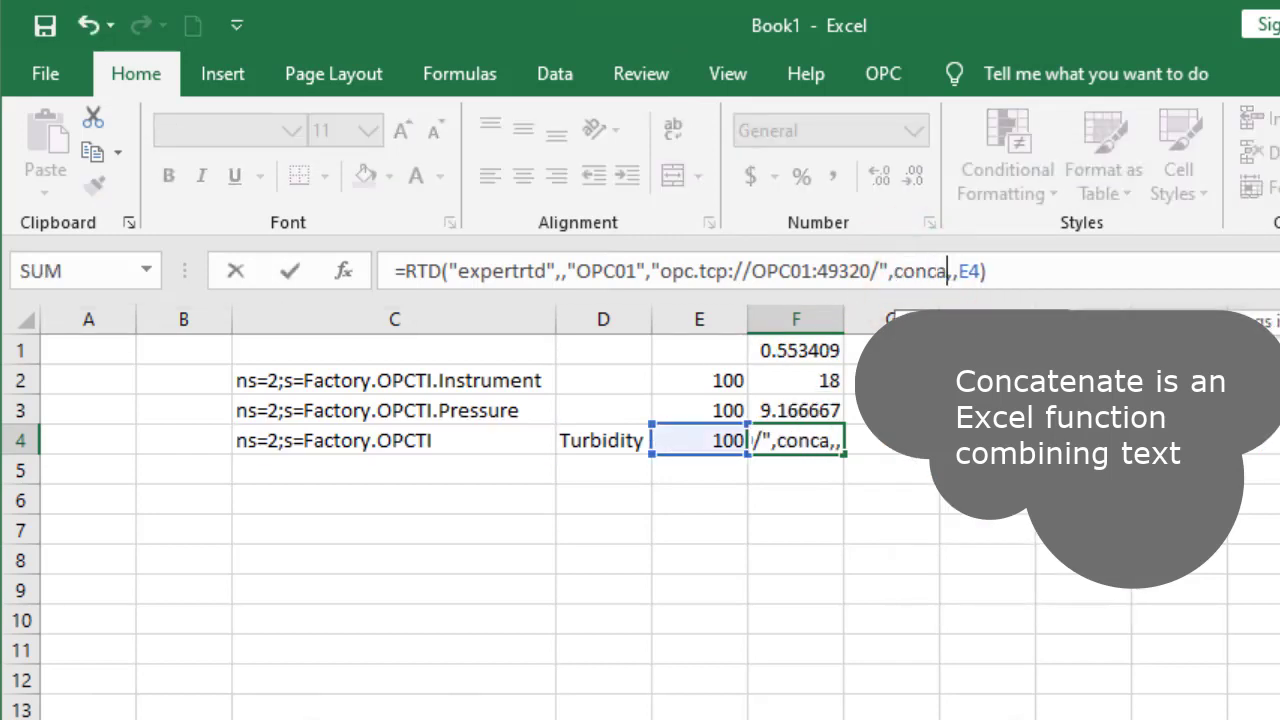
key("Tab")
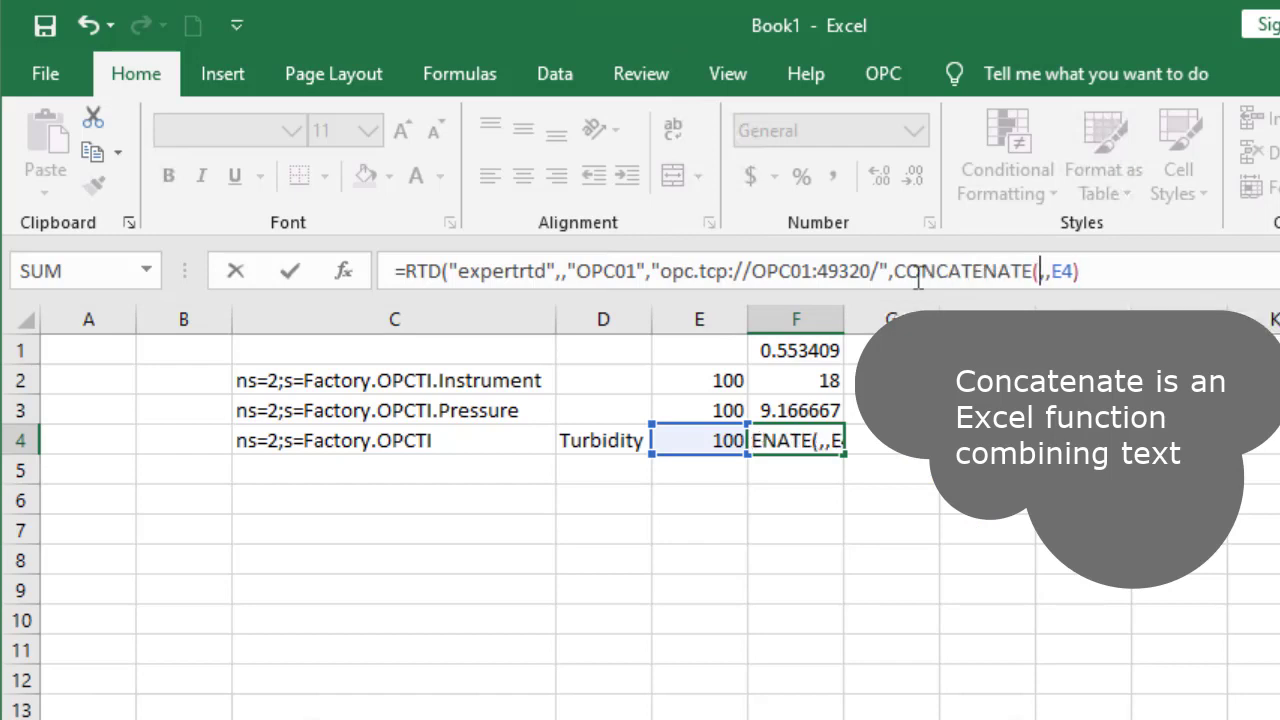
left_click(548, 440)
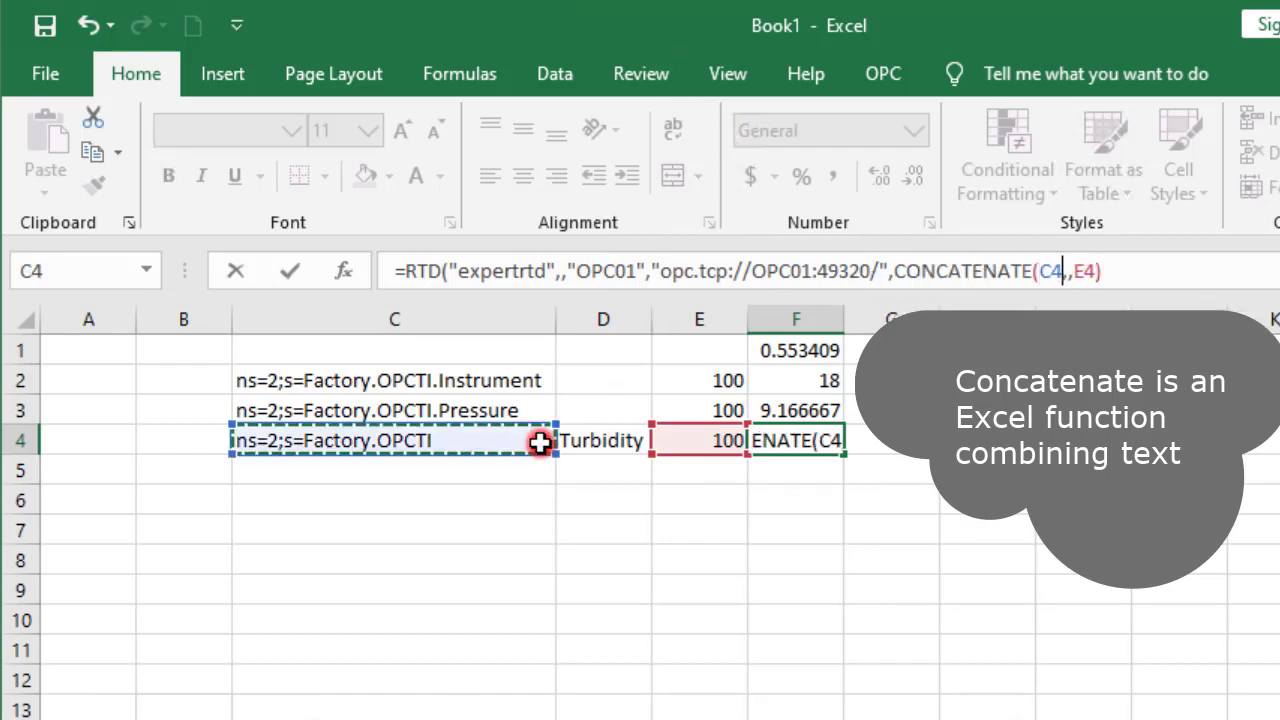
type(",\".\",")
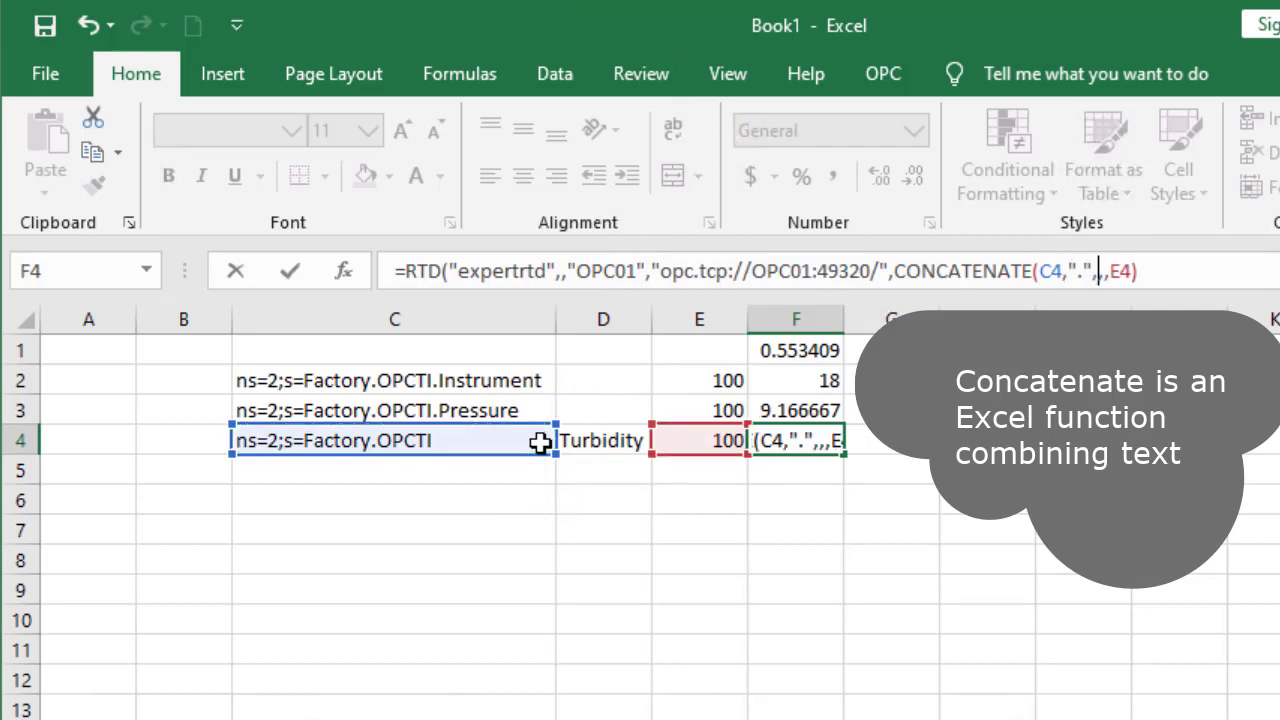
left_click(635, 447)
type(")")
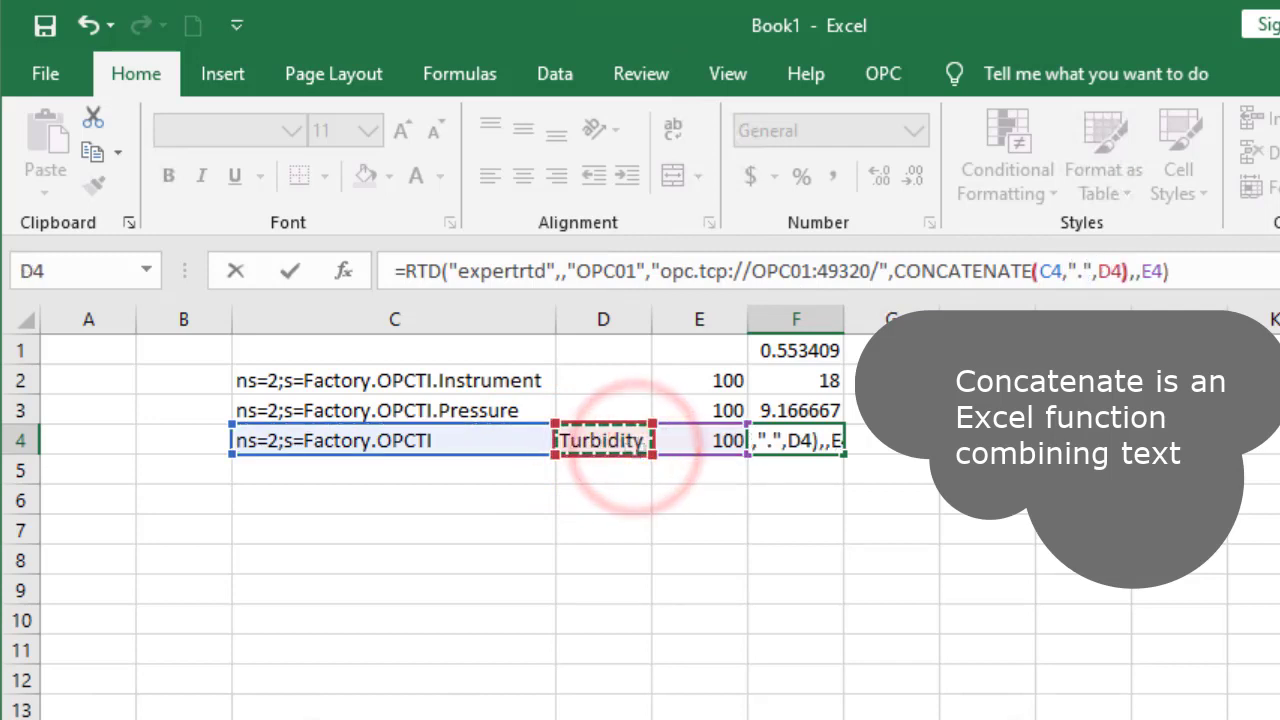
key("Return")
left_click(603, 470)
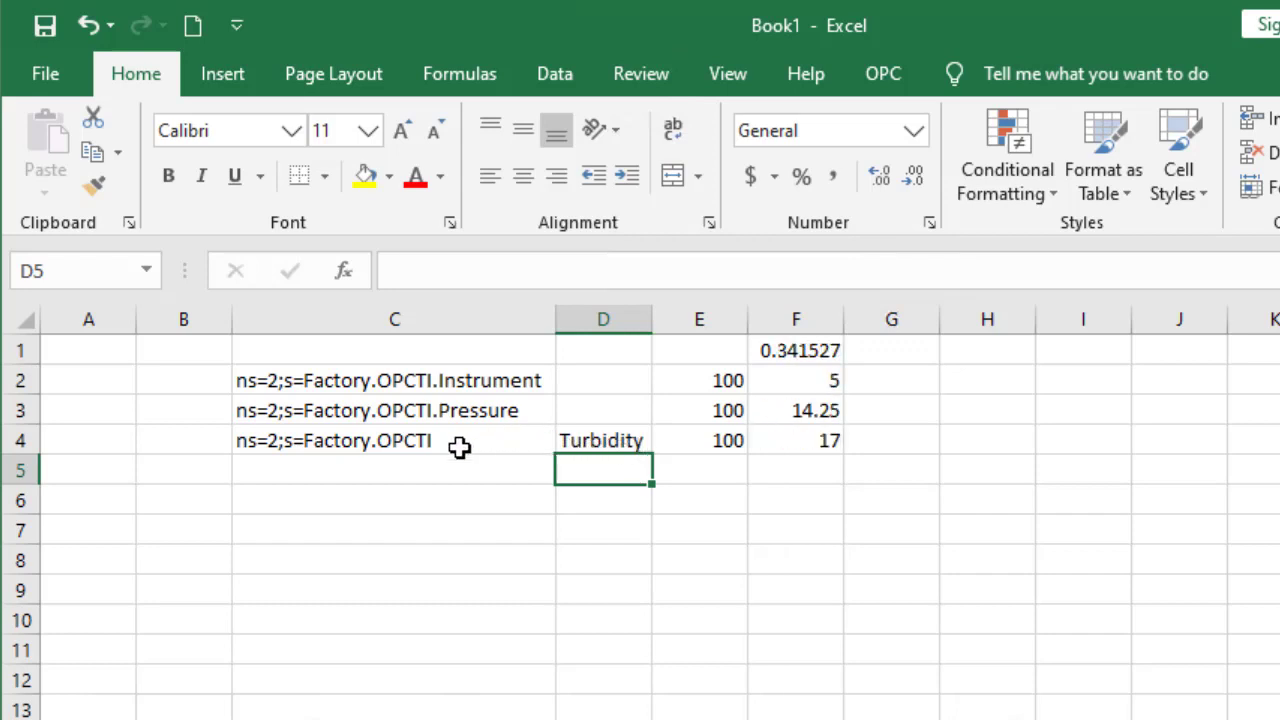
Step: Copy the Turbidity row over row 3 and rename D3 to Pressure
left_click_drag(459, 444, 792, 440)
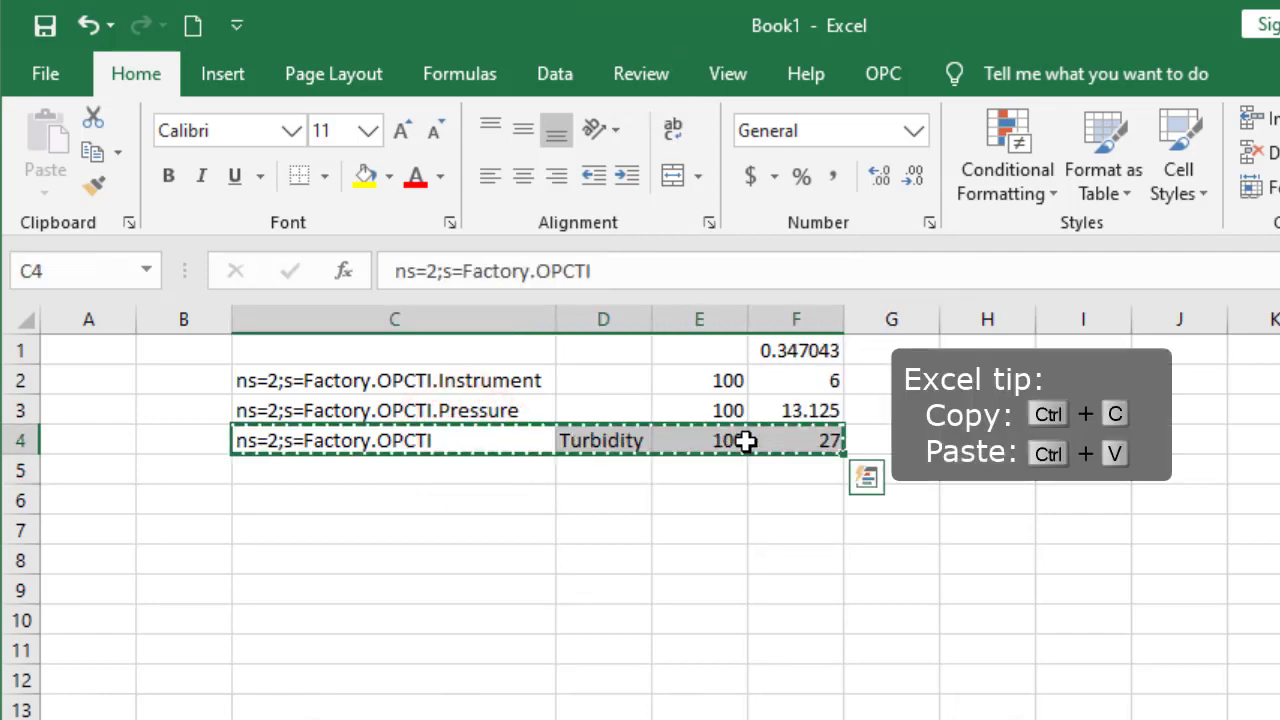
key("ctrl+c")
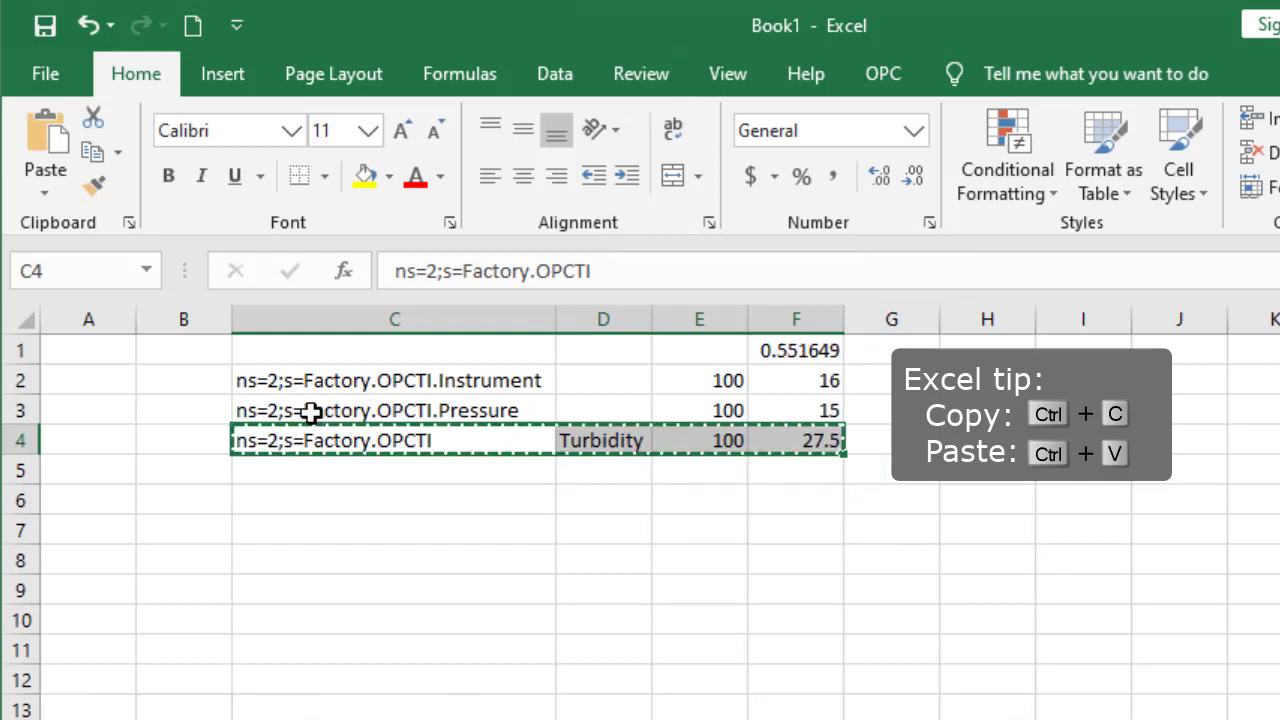
left_click(311, 412)
key("ctrl+v")
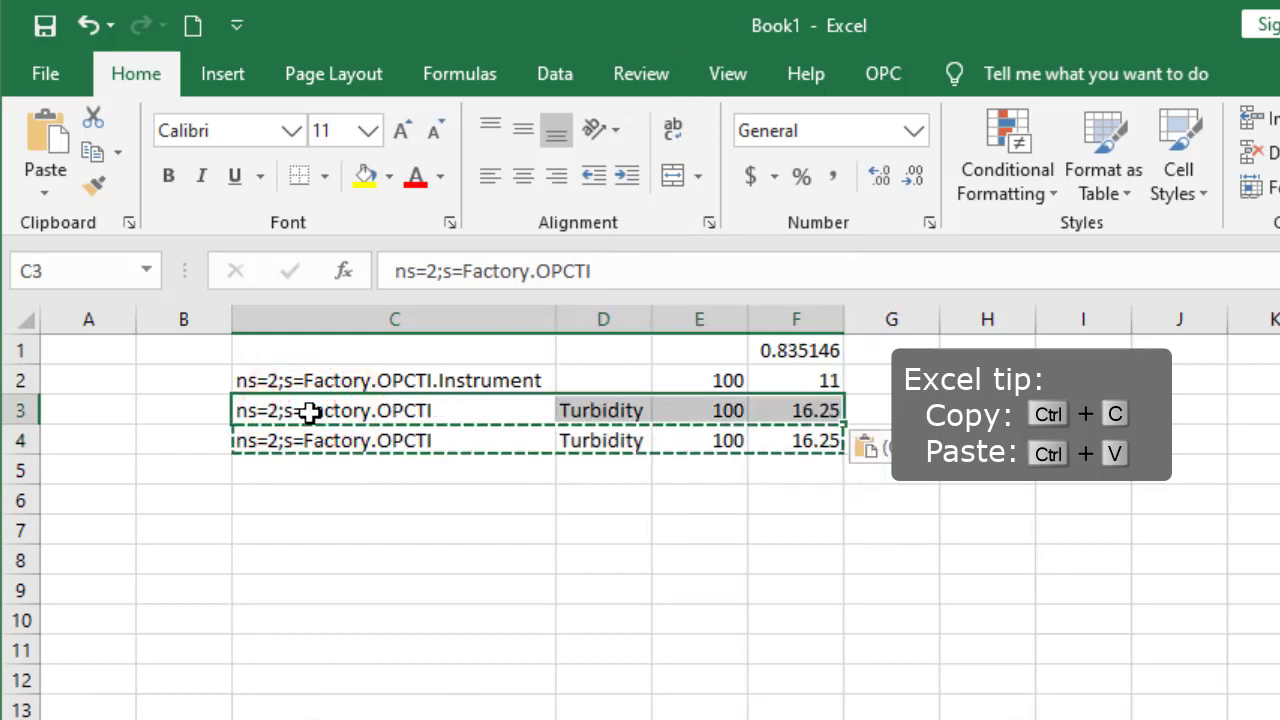
left_click(596, 405)
double_click(596, 405)
key("Delete")
key("Delete")
key("Delete")
key("Delete")
key("BackSpace")
key("BackSpace")
key("BackSpace")
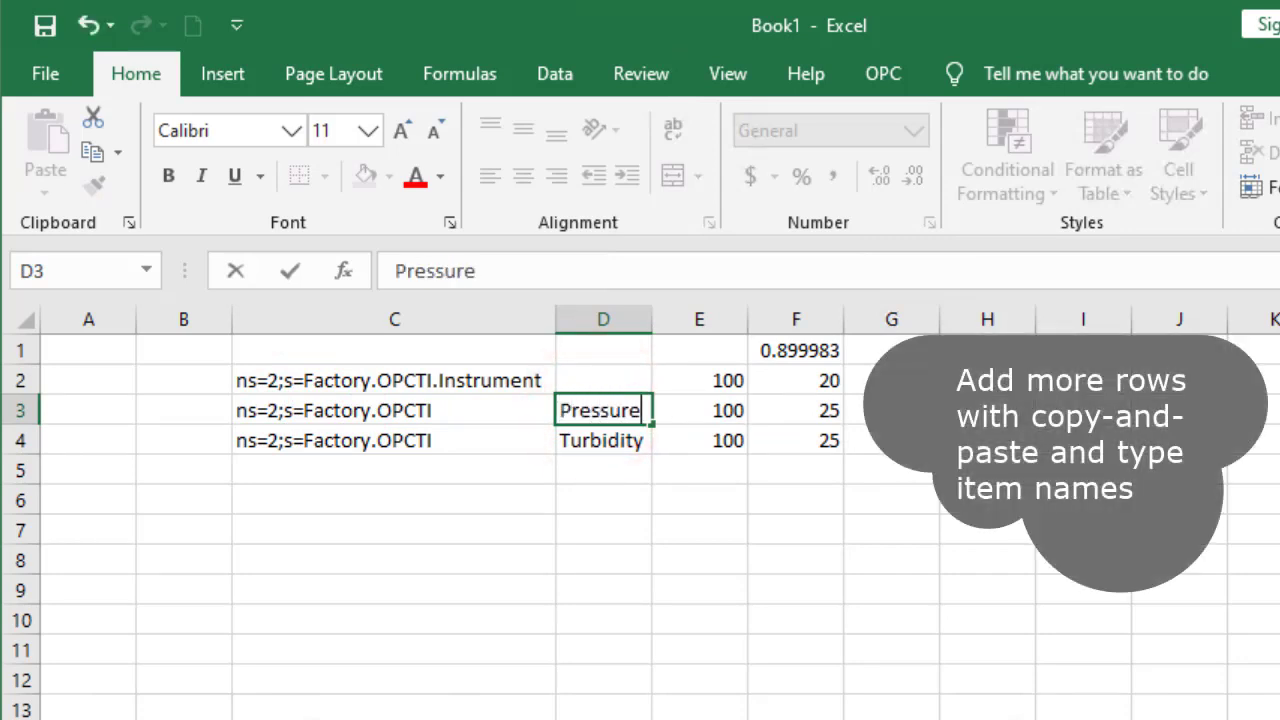
type("Pressure")
key("Return")
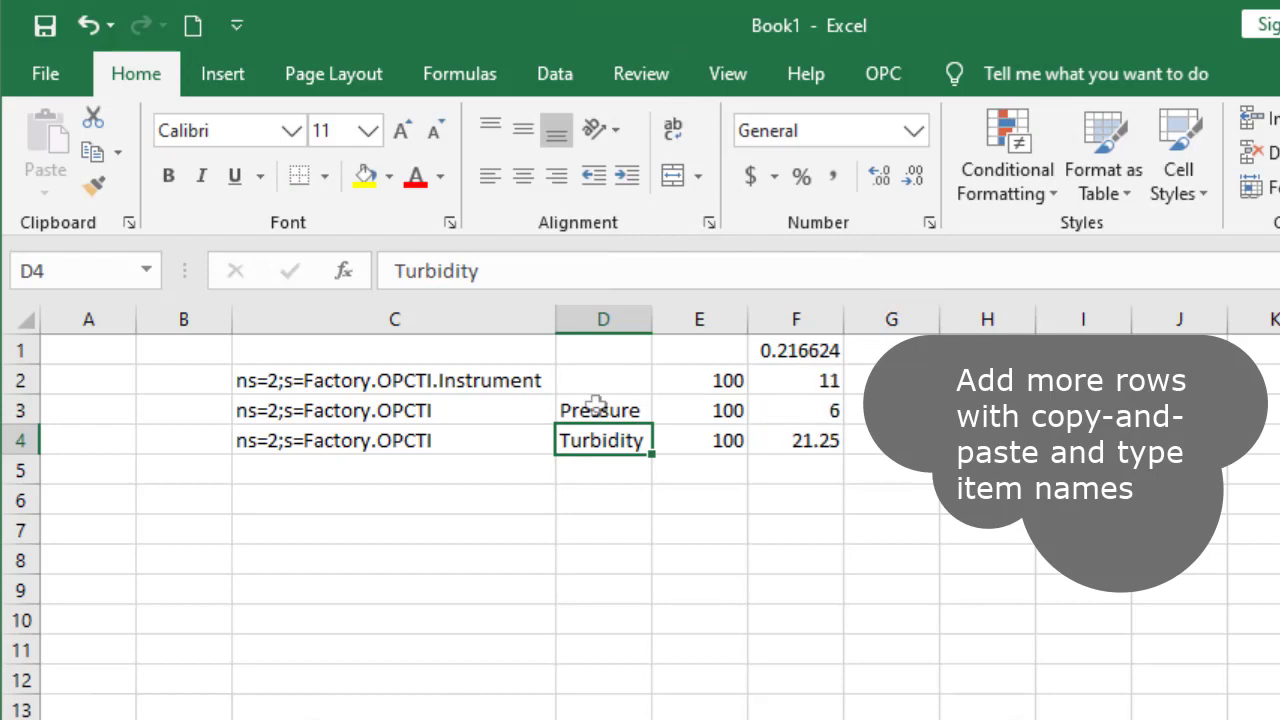
Step: Copy the Turbidity row into row 2, name D2 Instrument, and autofit column D
left_click_drag(469, 443, 773, 438)
key("ctrl+c")
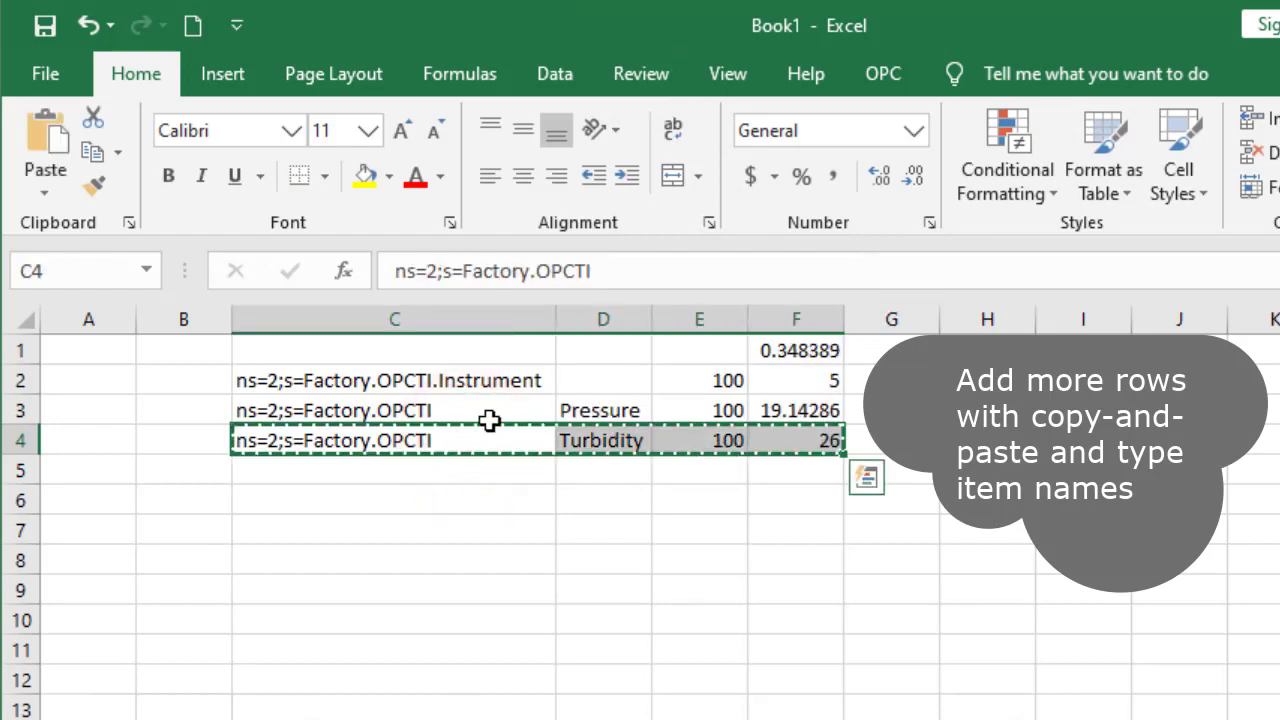
left_click(260, 380)
key("ctrl+v")
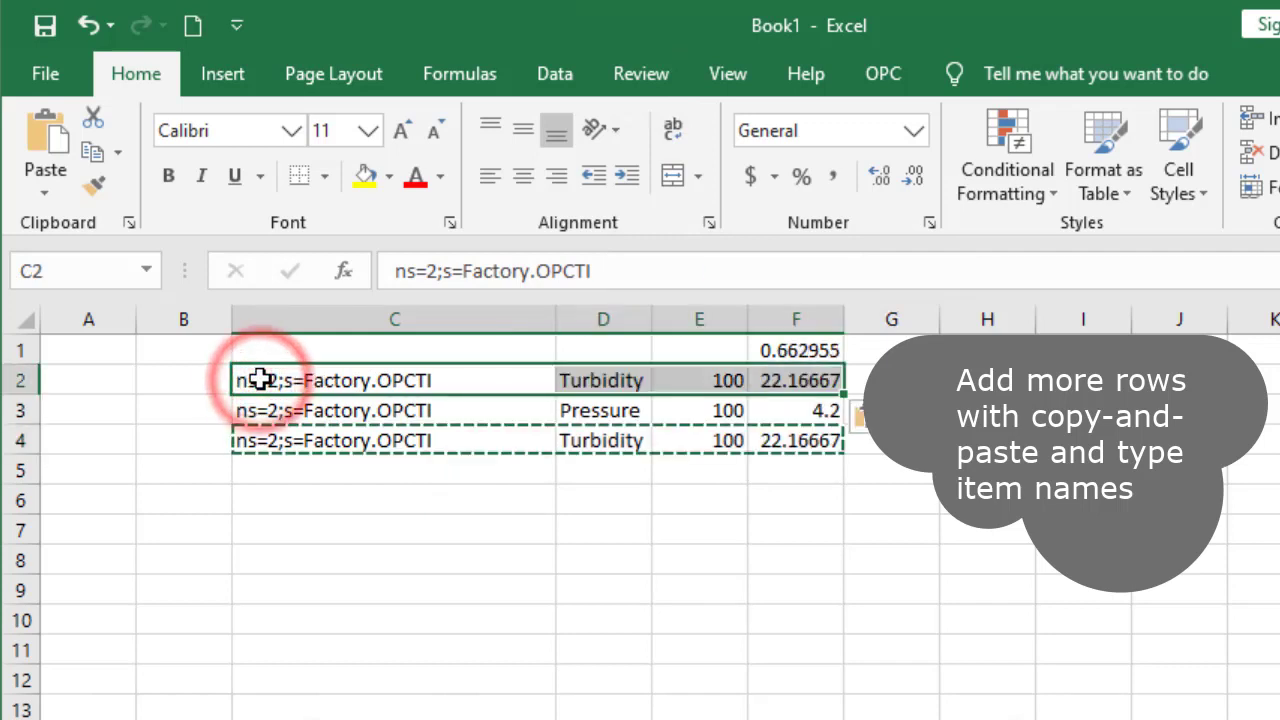
key("ctrl")
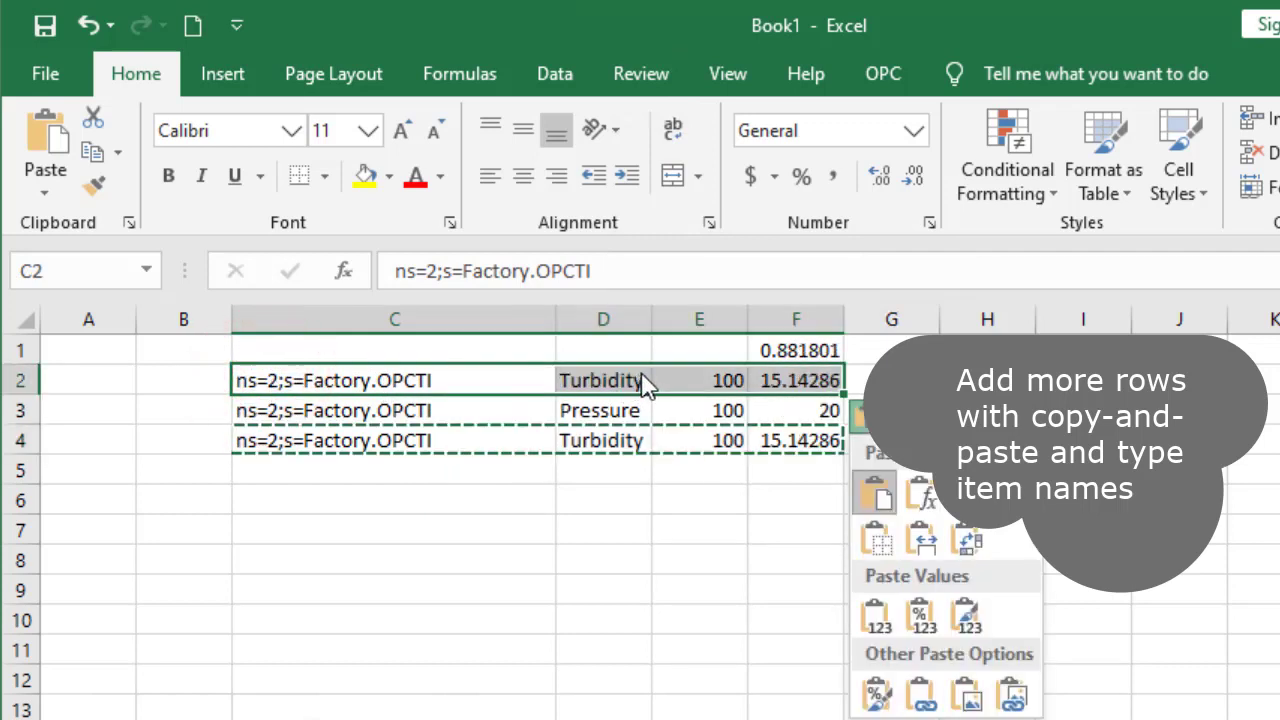
key("Escape")
left_click(640, 385)
type("Instrumen")
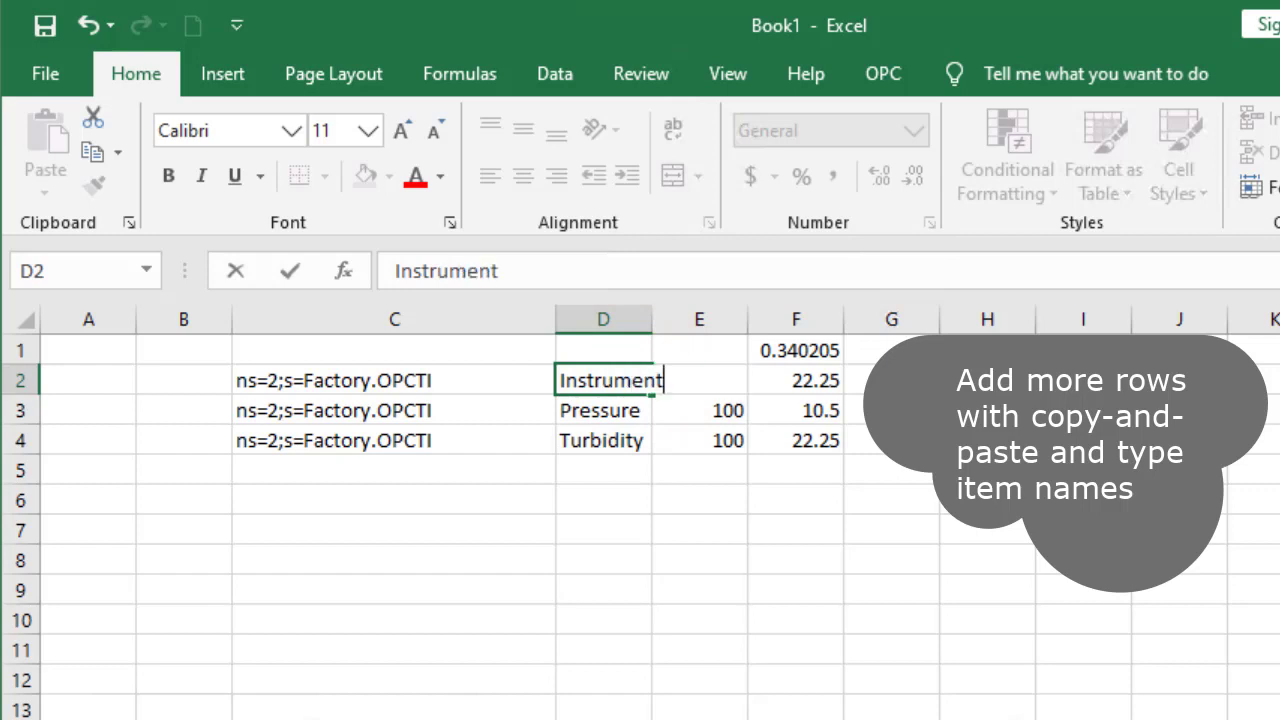
type("t")
key("ctrl+Return")
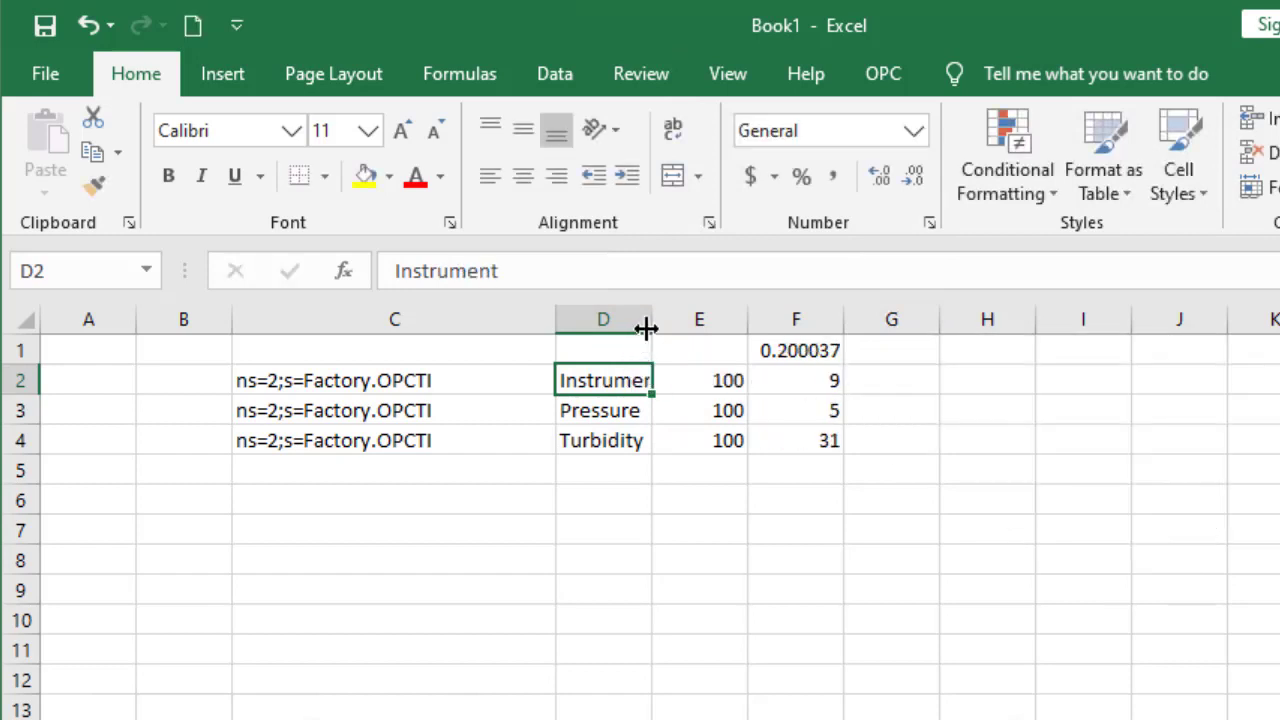
double_click(653, 319)
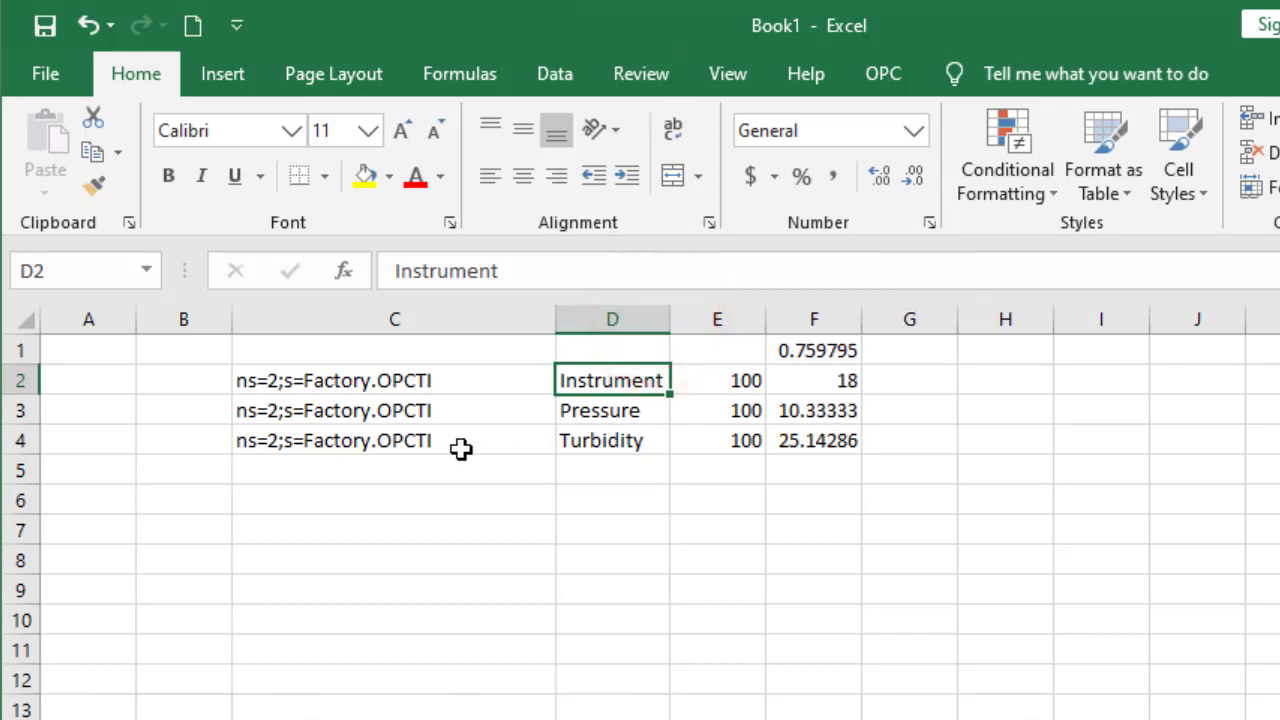
Step: Copy the Turbidity row into row 1 and rename D1 to Flow
left_click_drag(457, 446, 800, 443)
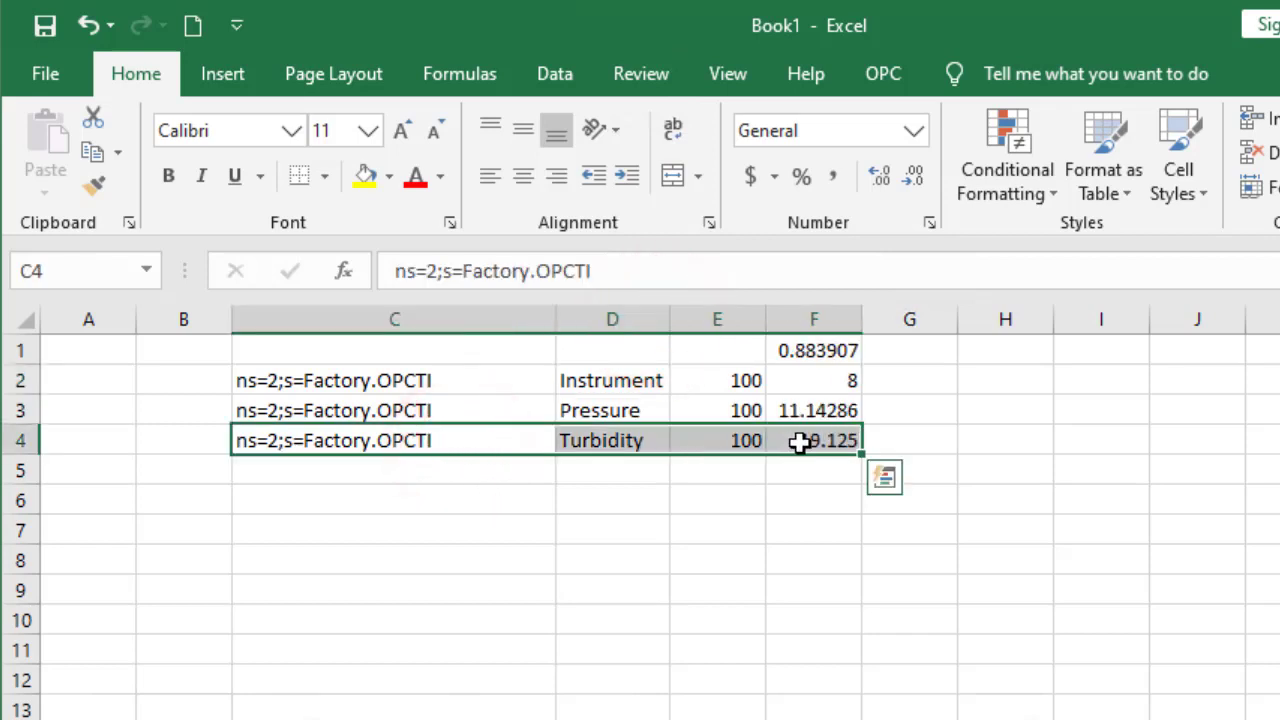
key("ctrl+c")
left_click(433, 355)
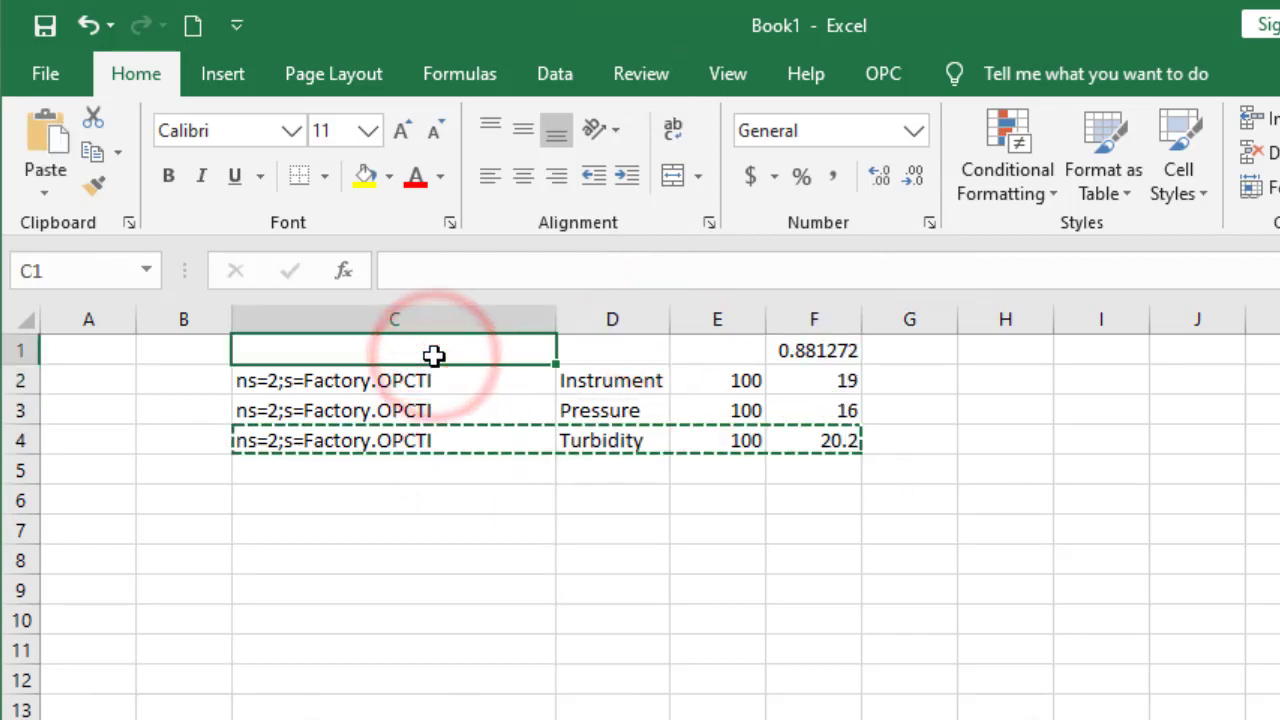
key("ctrl+v")
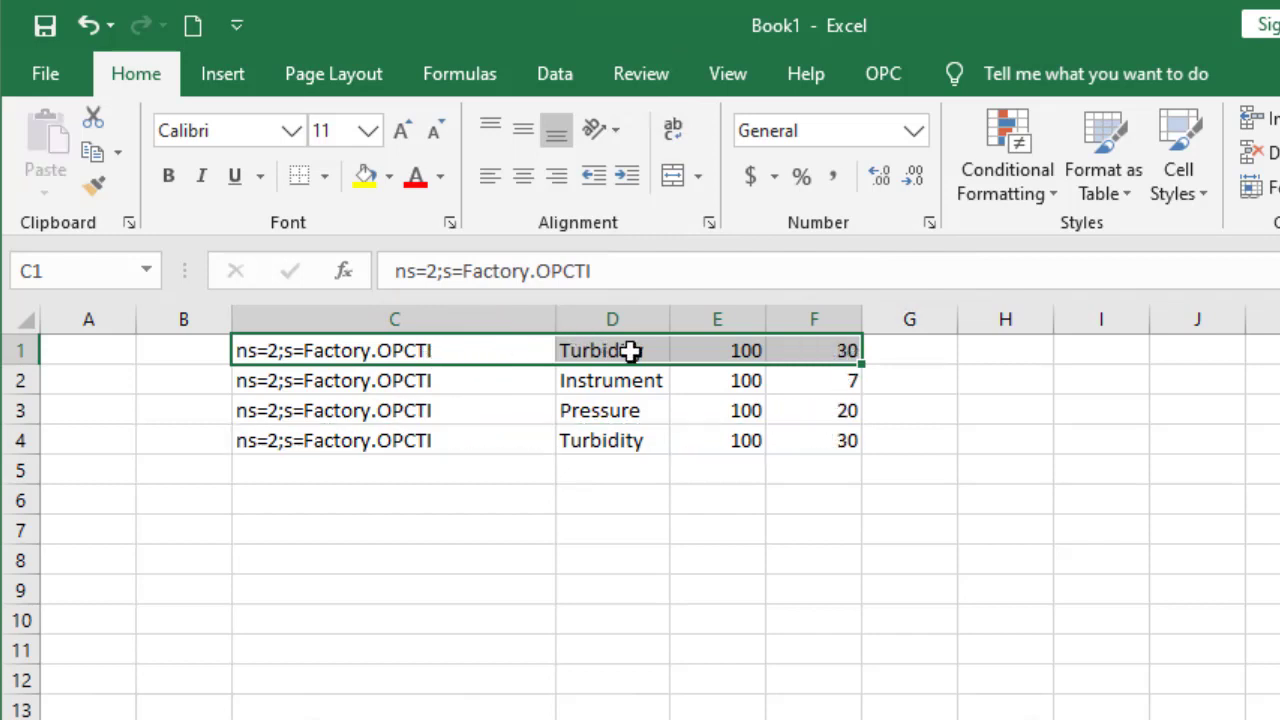
double_click(634, 350)
key("BackSpace")
key("BackSpace")
key("BackSpace")
key("BackSpace")
key("BackSpace")
key("BackSpace")
key("BackSpace")
key("Delete")
type("Flow")
key("Return")
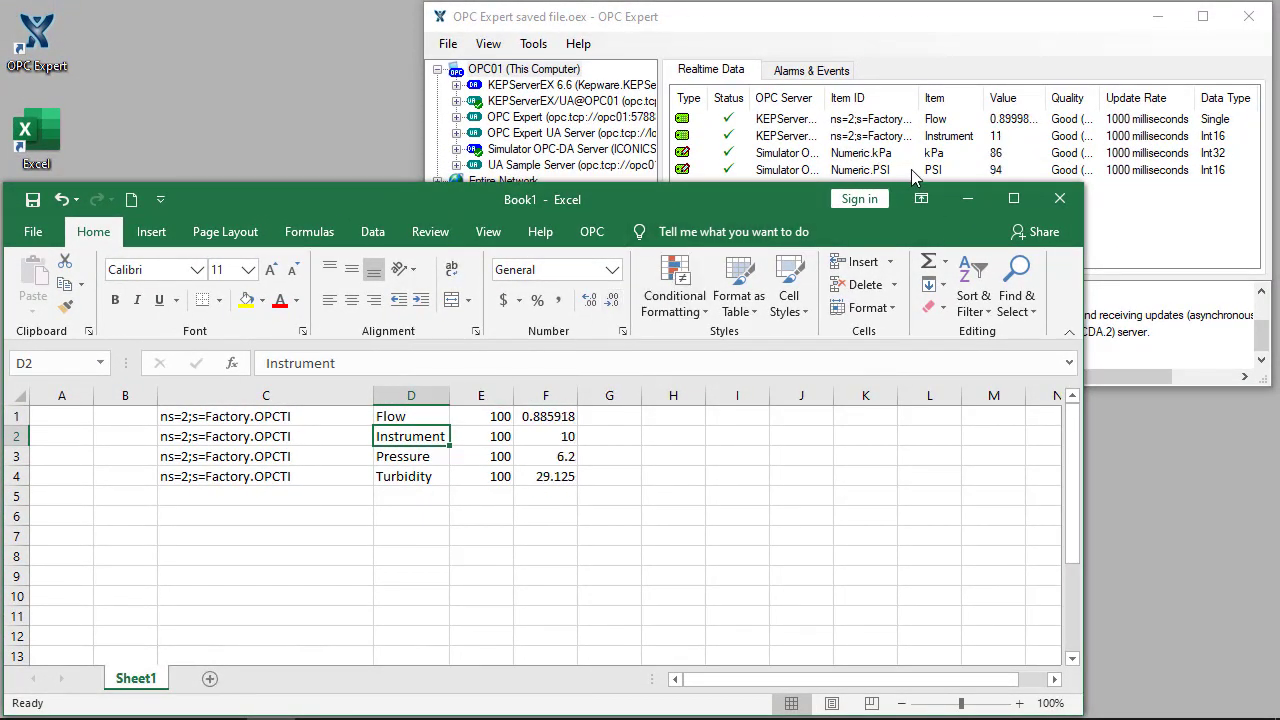
Step: Drop the live OPC DA Numeric.PSI value into F5 and copy its RTD formula to F6
left_click_drag(933, 170, 552, 505)
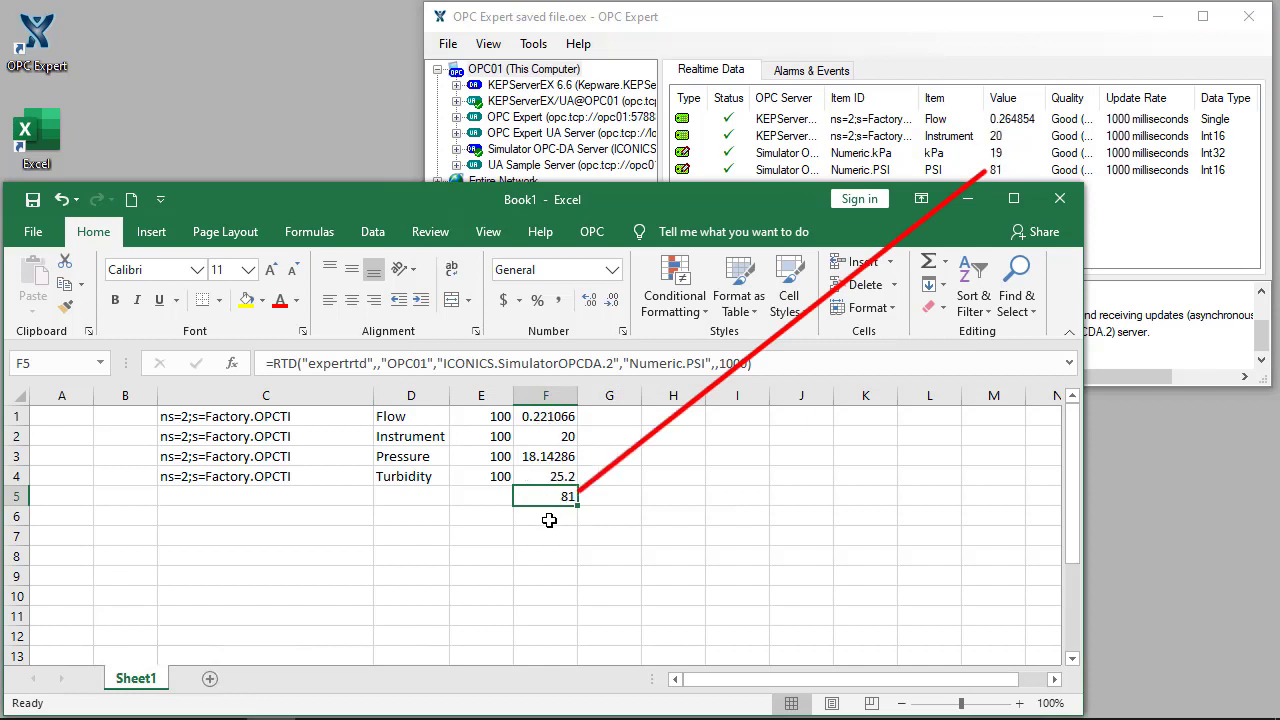
key("ctrl+c")
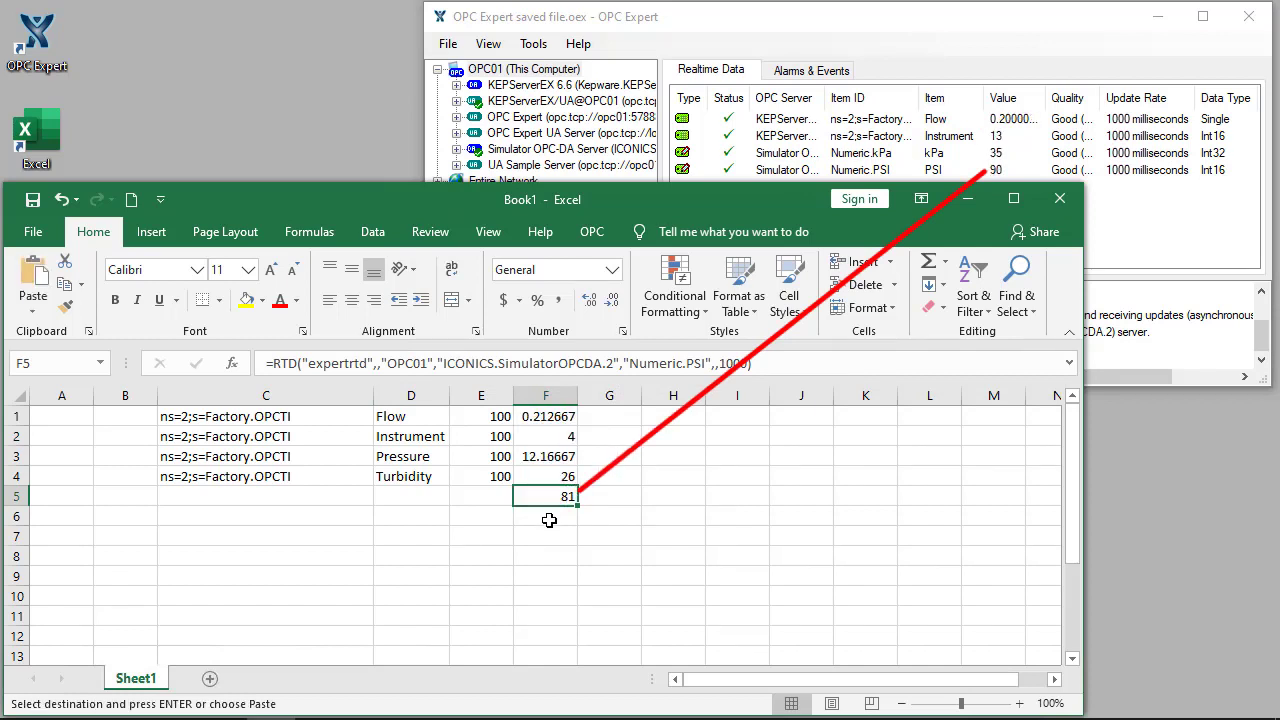
left_click(549, 520)
key("ctrl+v")
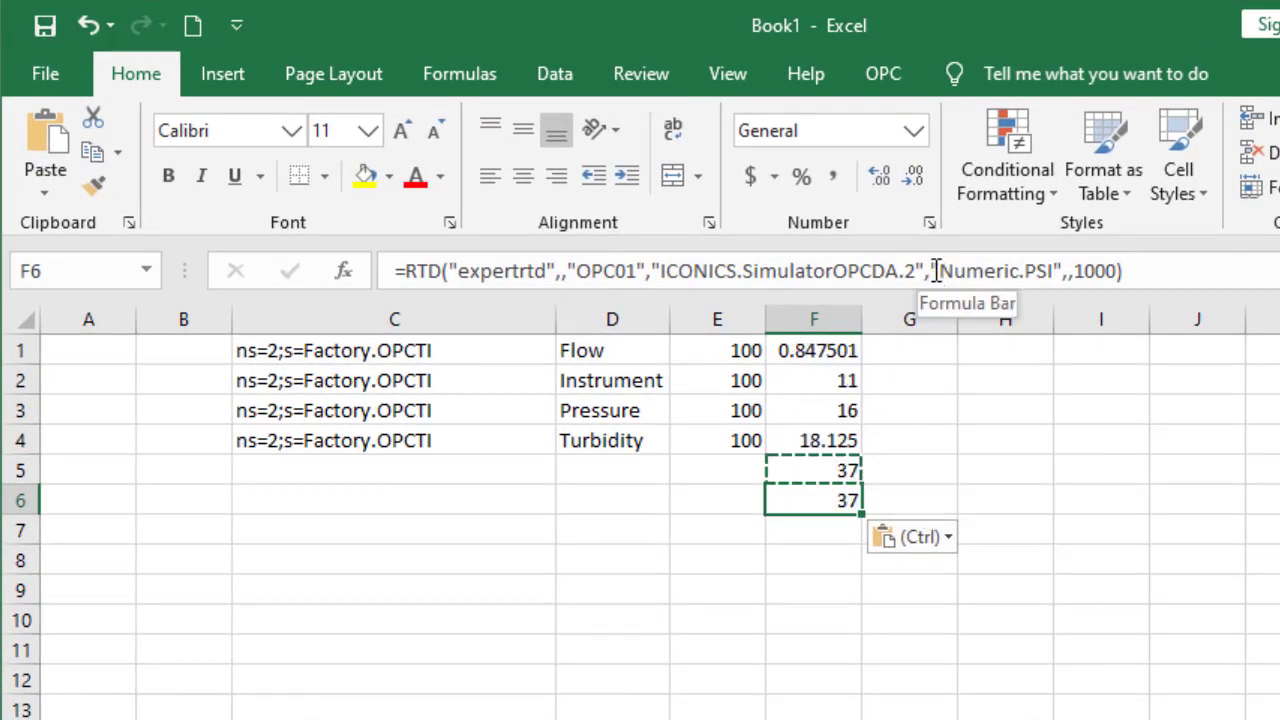
left_click_drag(932, 271, 1057, 271)
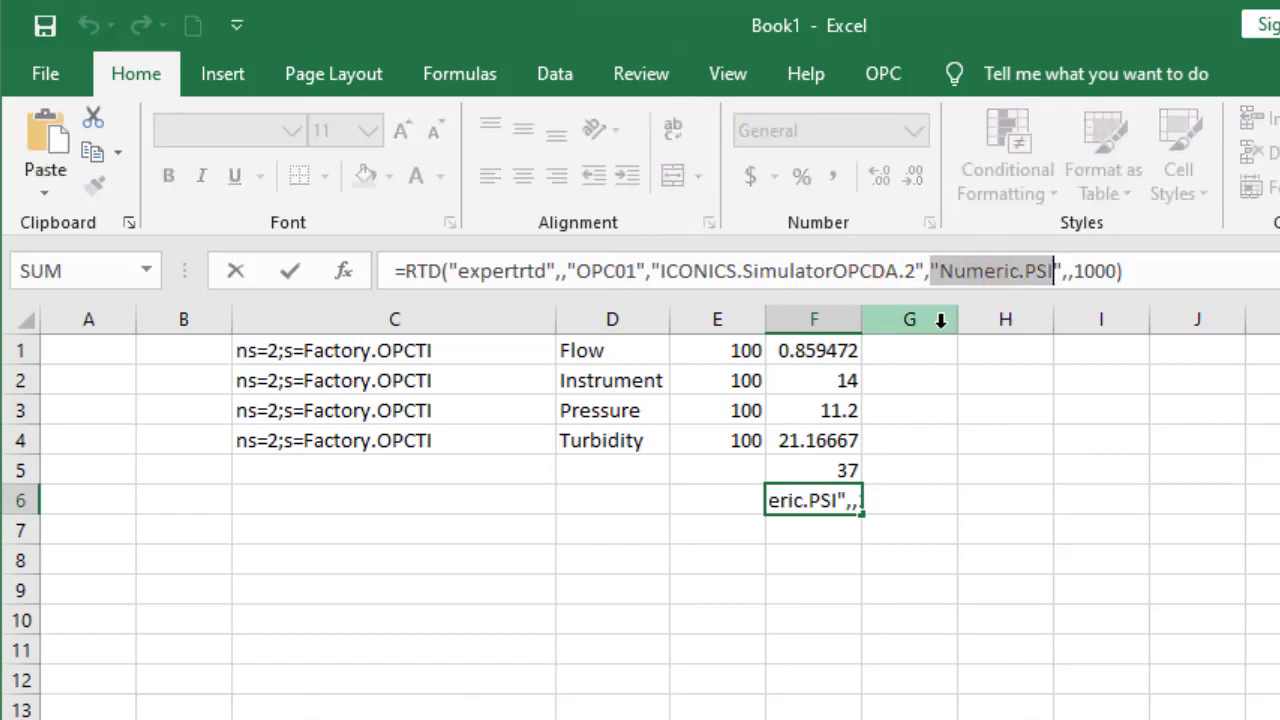
key("Escape")
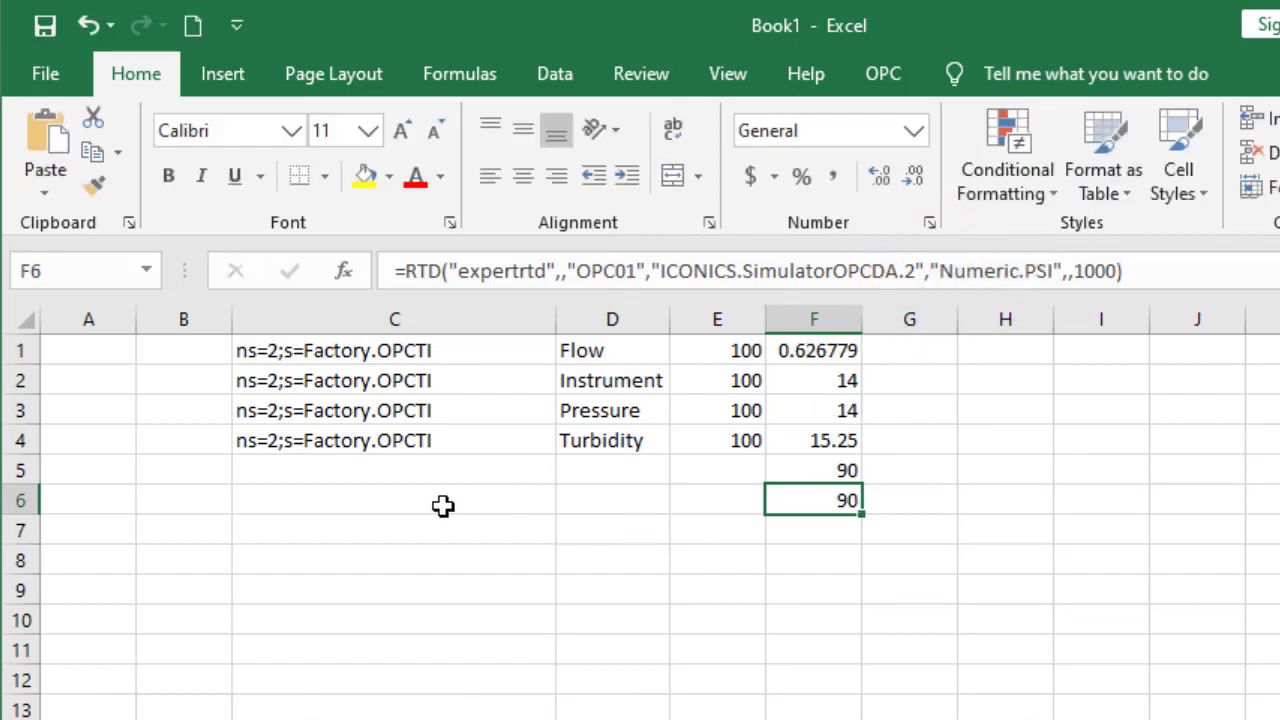
Step: Enter Numeric, PSI and 1000 into C6, D6 and E6
left_click(441, 501)
type("Nu")
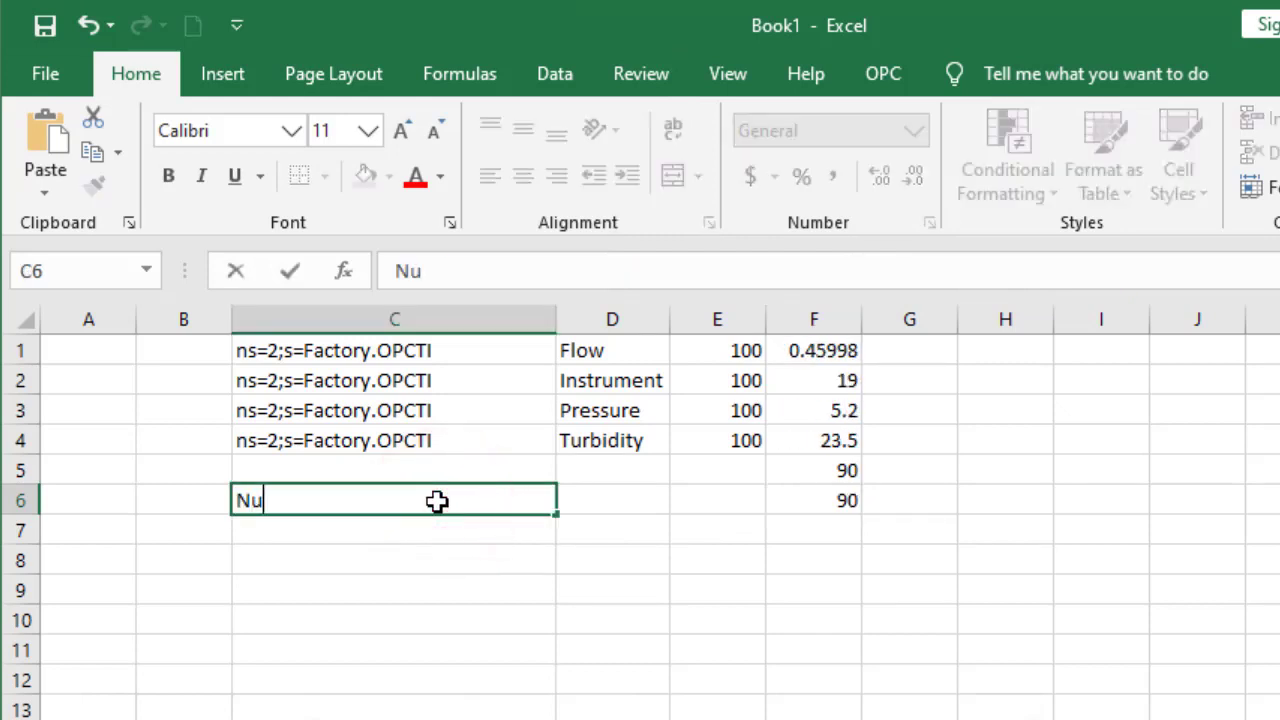
type("meric")
key("Tab")
type("PSI")
key("Tab")
type("1000")
key("Tab")
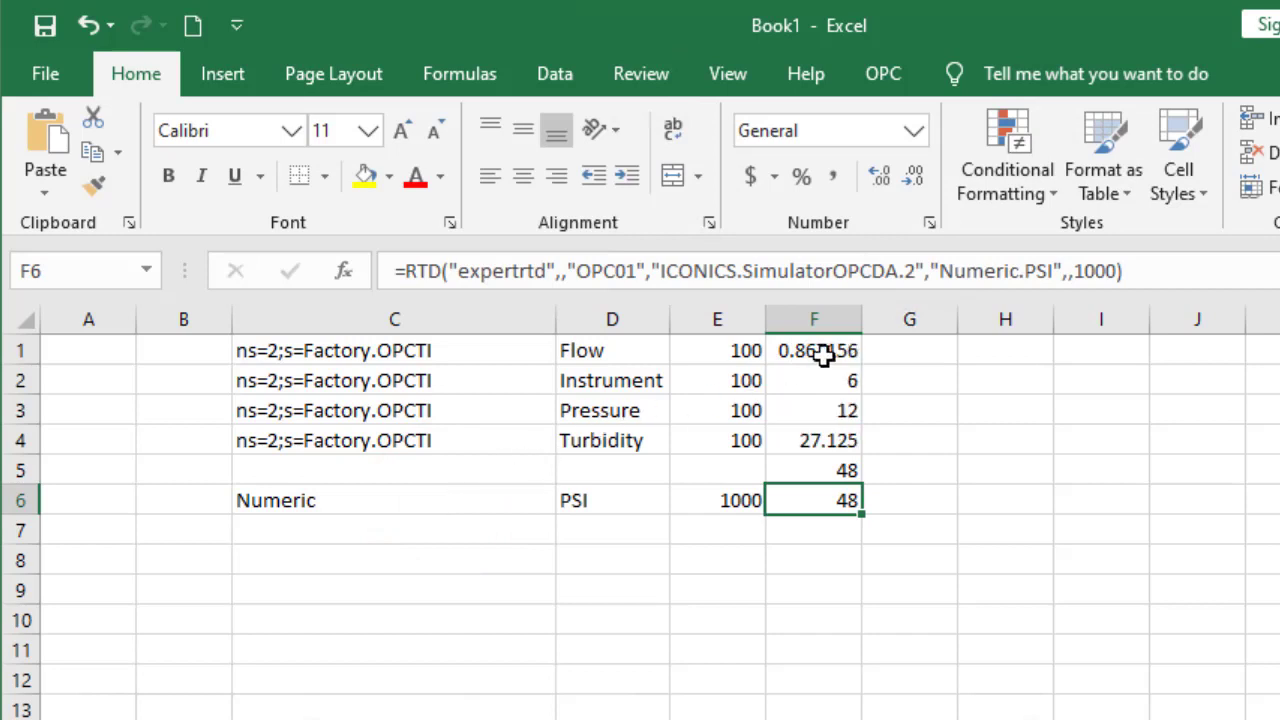
Step: Rewrite F6's RTD formula to use CONCATENATE(C6,".",D6) as the item and E6 as the rate
left_click_drag(932, 271, 1120, 271)
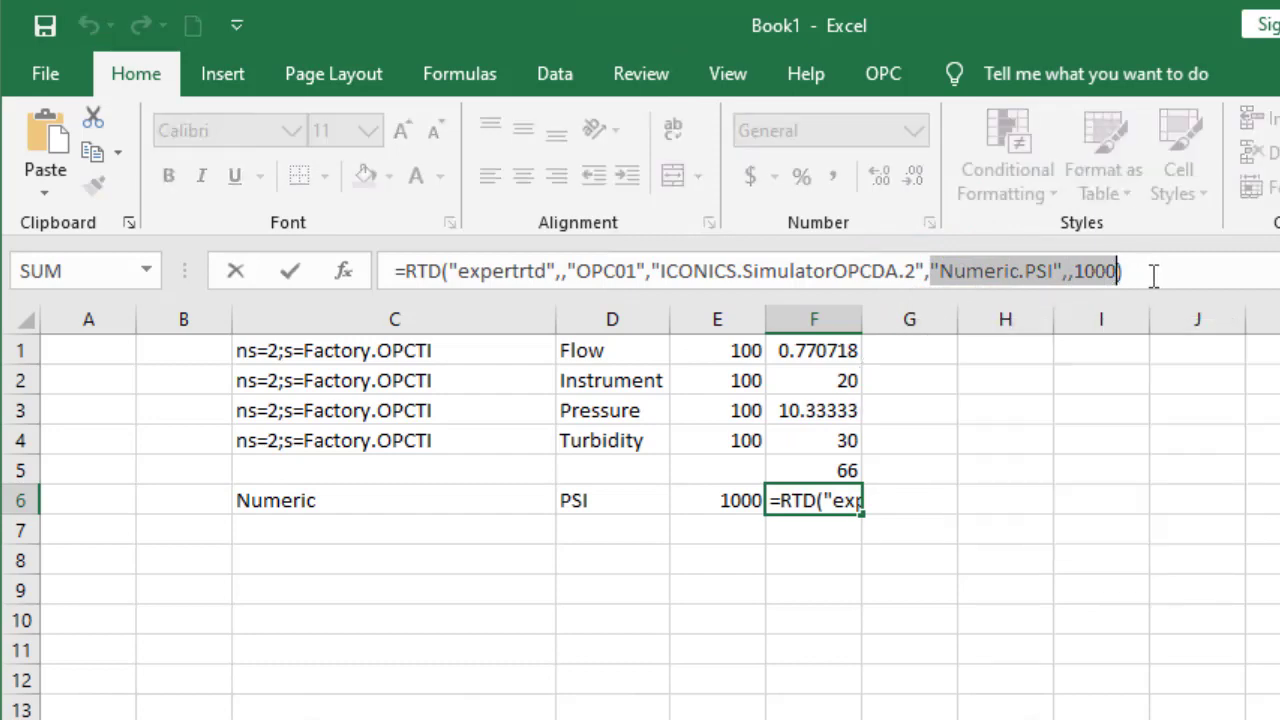
type("concate")
key("Tab")
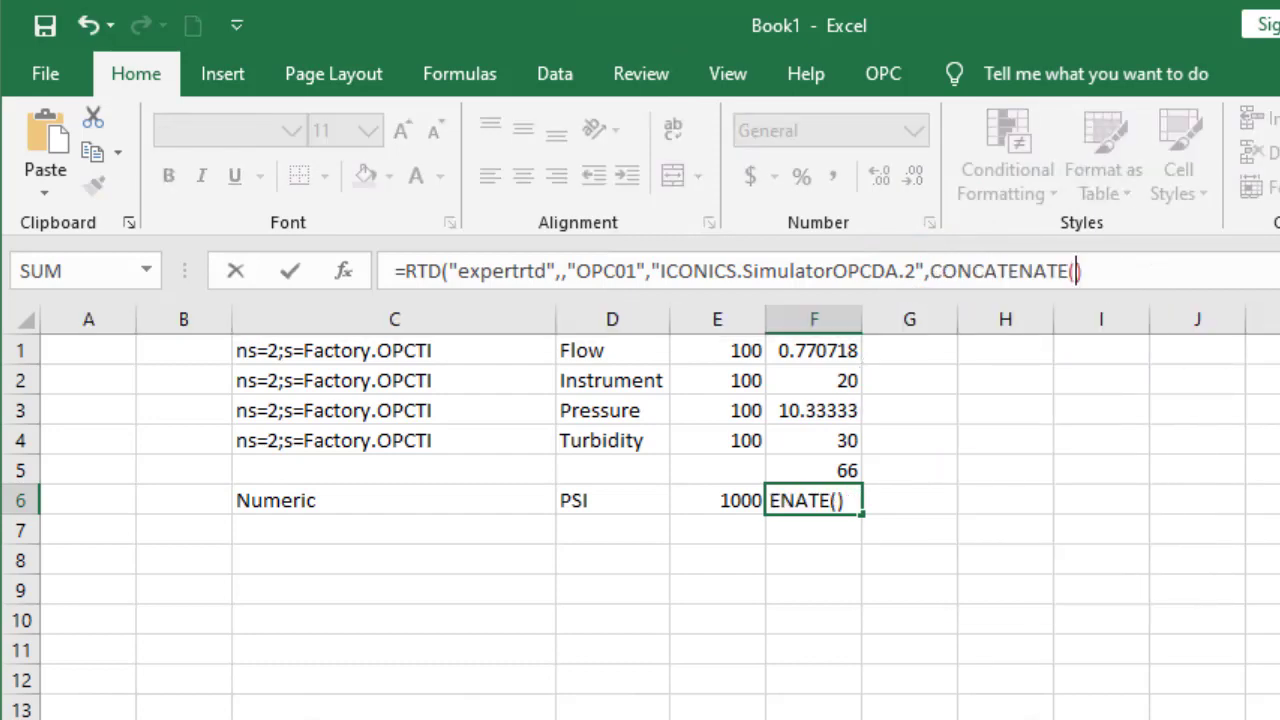
type("c6,")
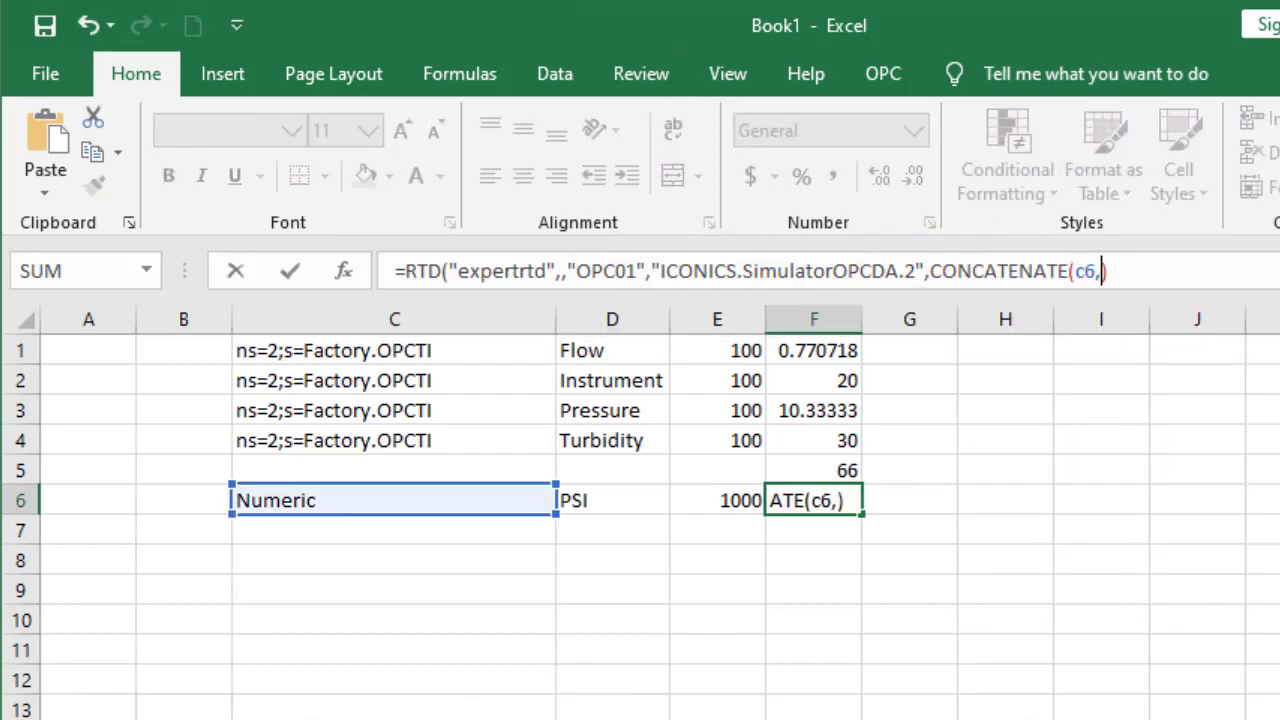
type("\".\",d6")
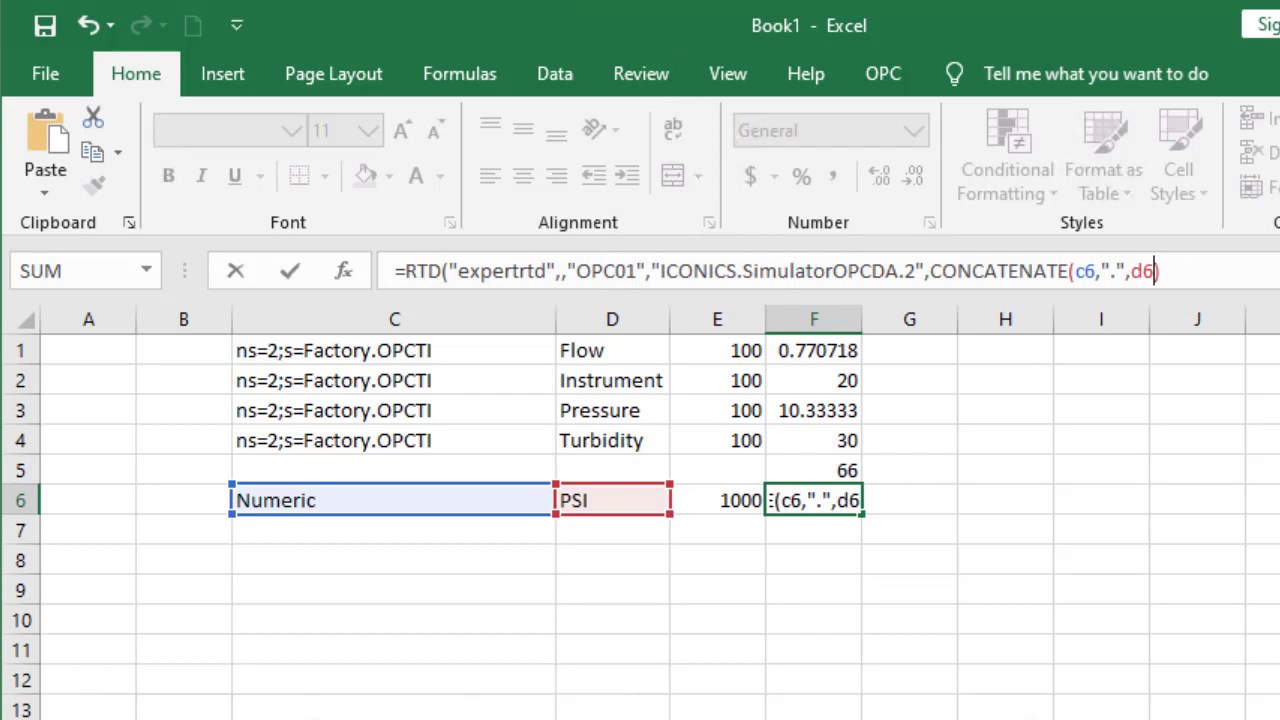
type("))")
type(",,e")
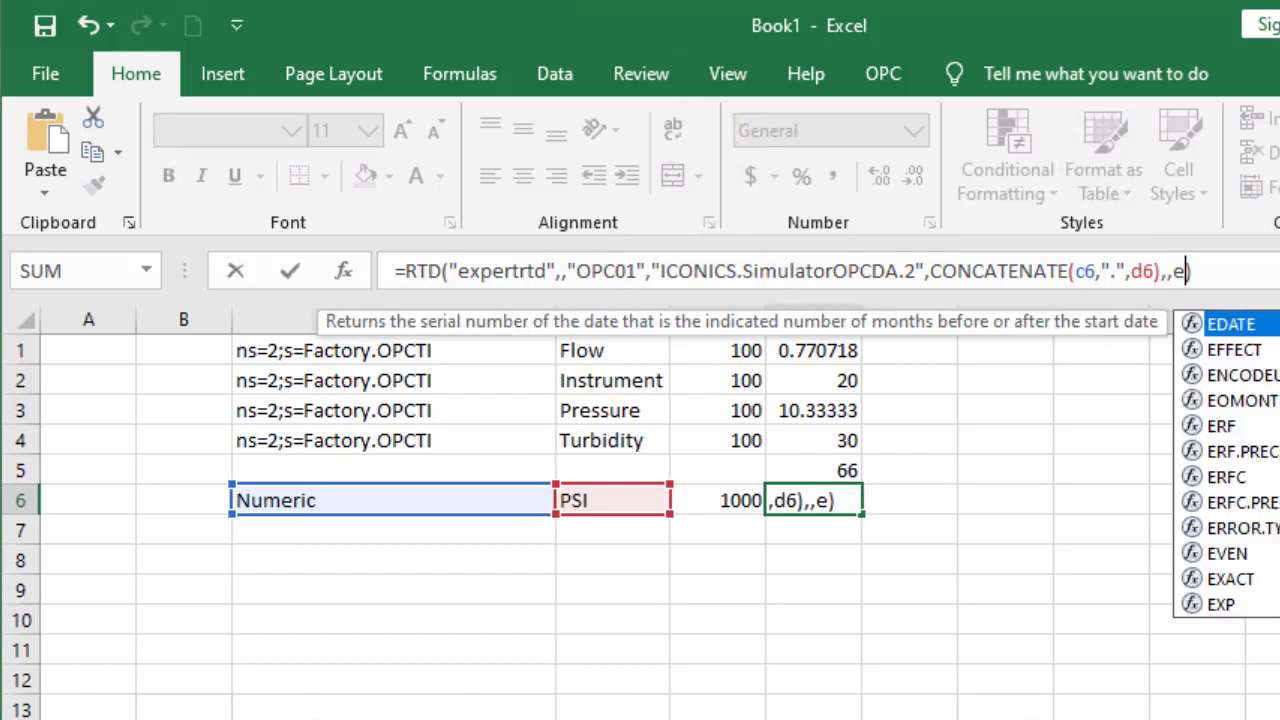
type("6")
key("Return")
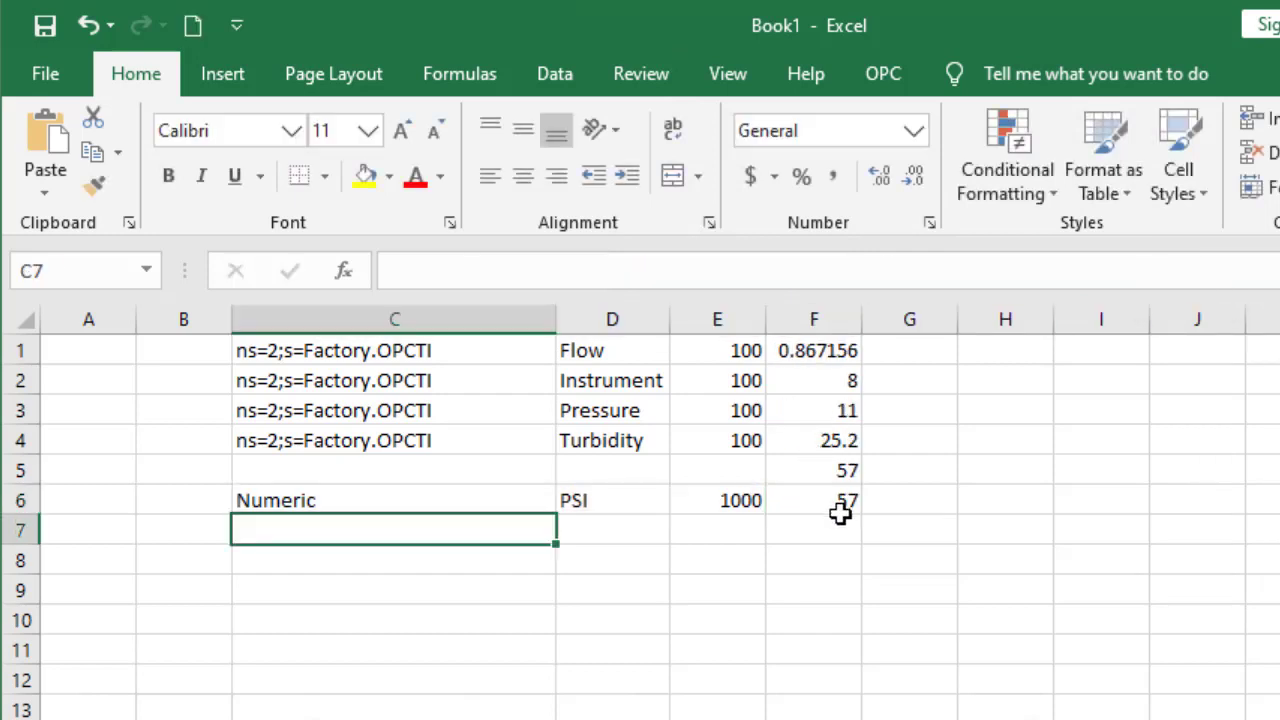
Step: Copy the Numeric PSI row C6:F6 into row 5
left_click_drag(835, 503, 457, 500)
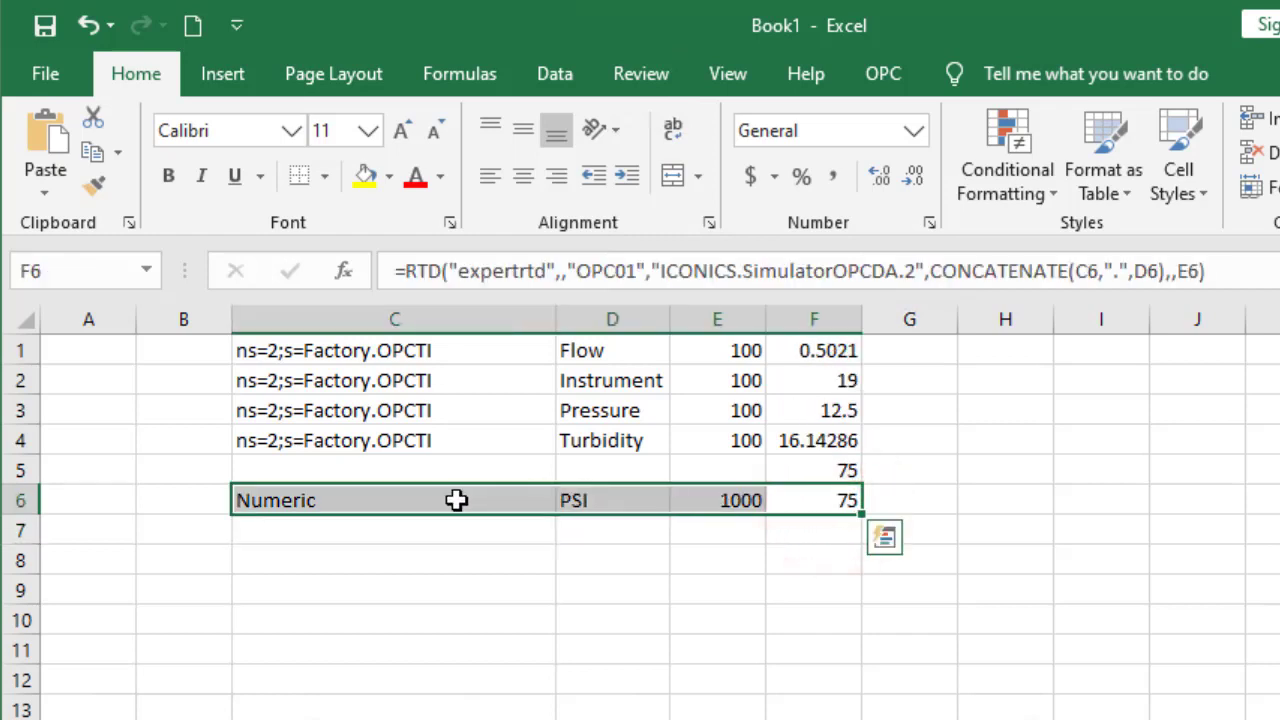
key("ctrl+c")
left_click(444, 471)
key("ctrl+v")
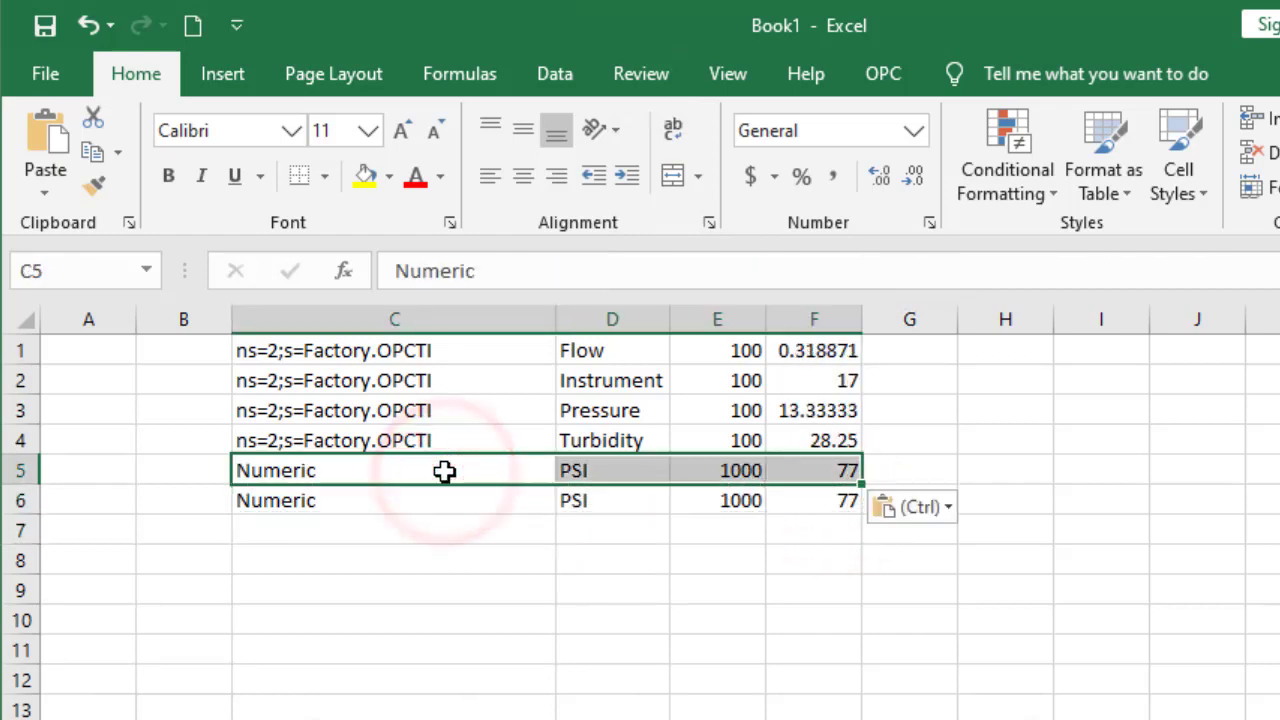
Step: Change D5's item name from PSI to kPa
left_click(606, 470)
double_click(614, 470)
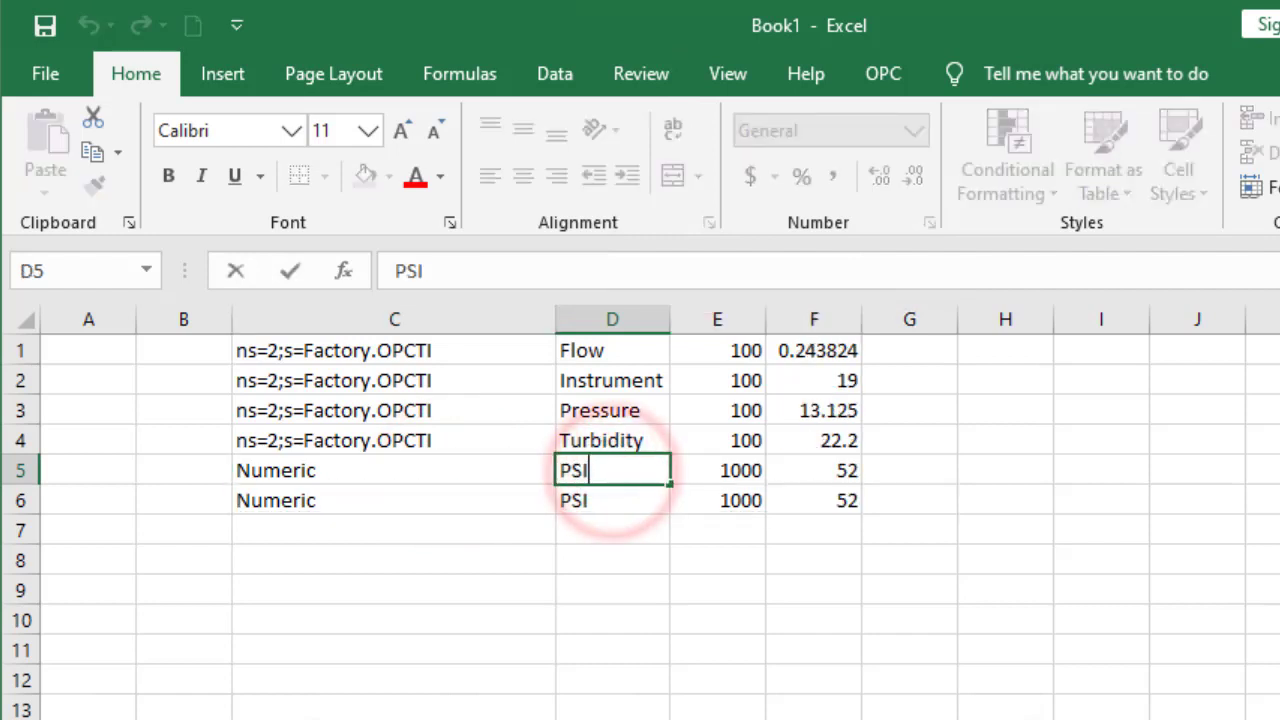
key("BackSpace")
key("BackSpace")
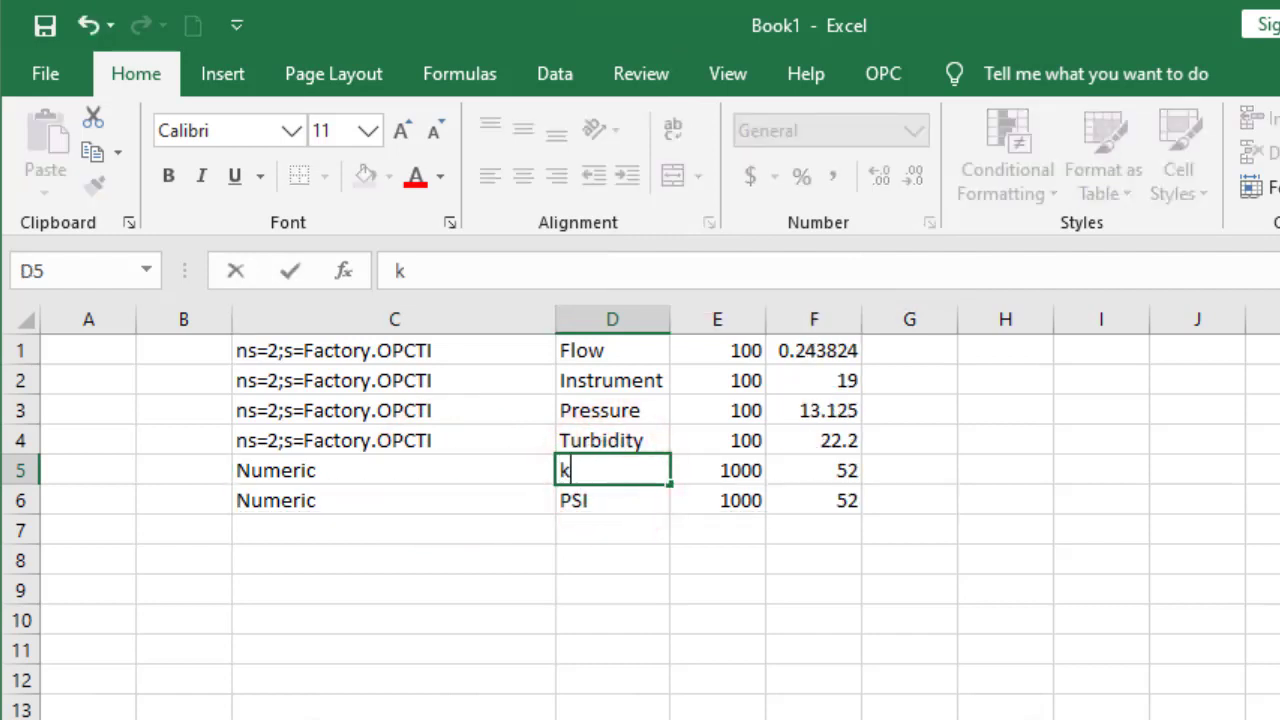
type("kPa")
key("Return")
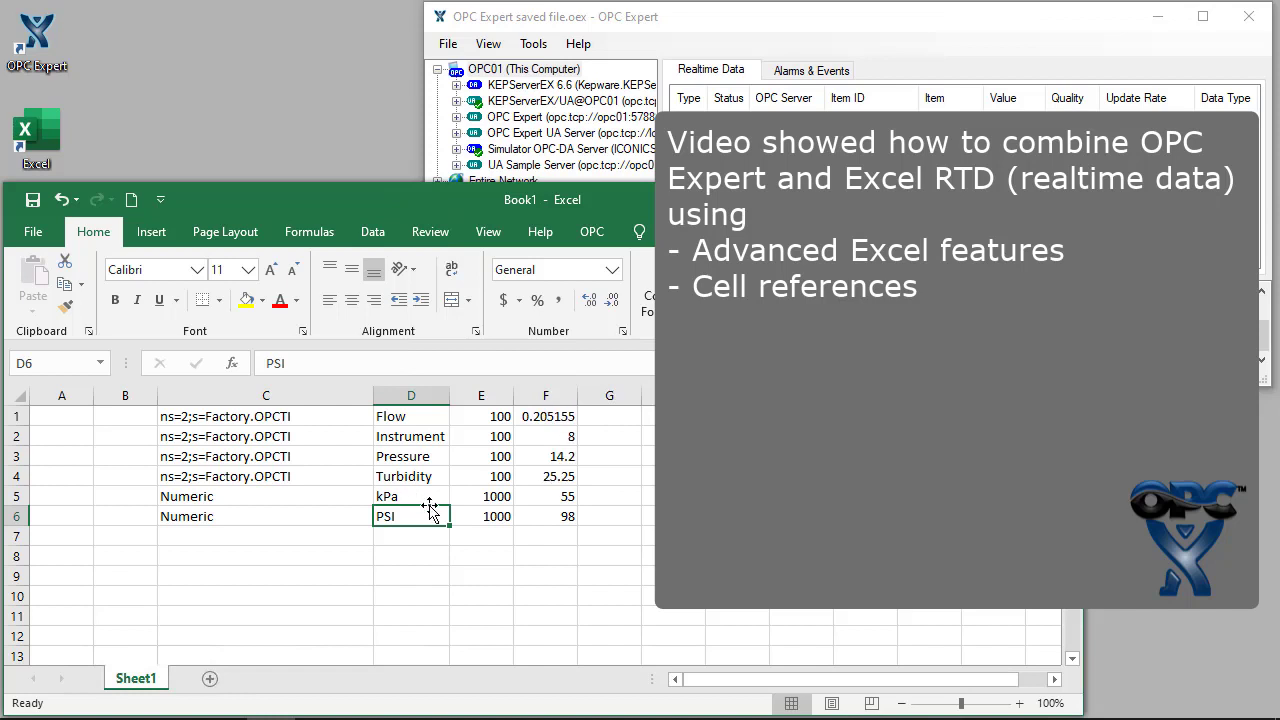
left_click(544, 516)
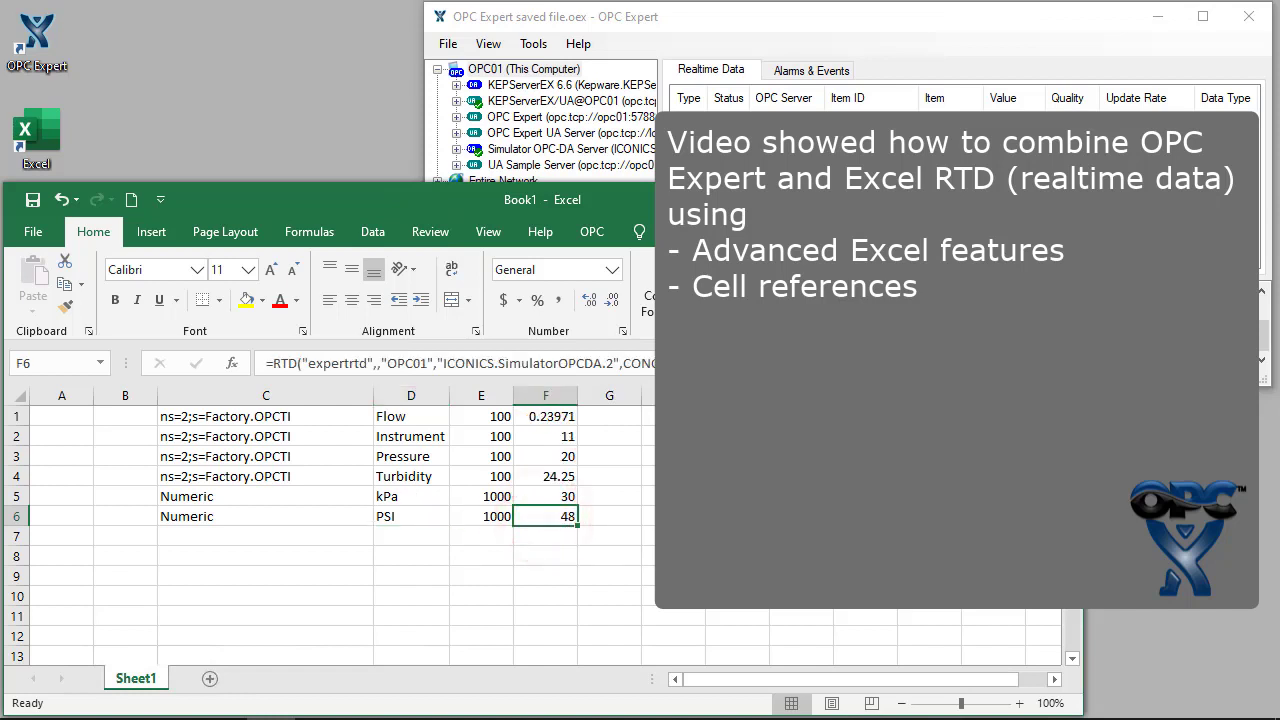